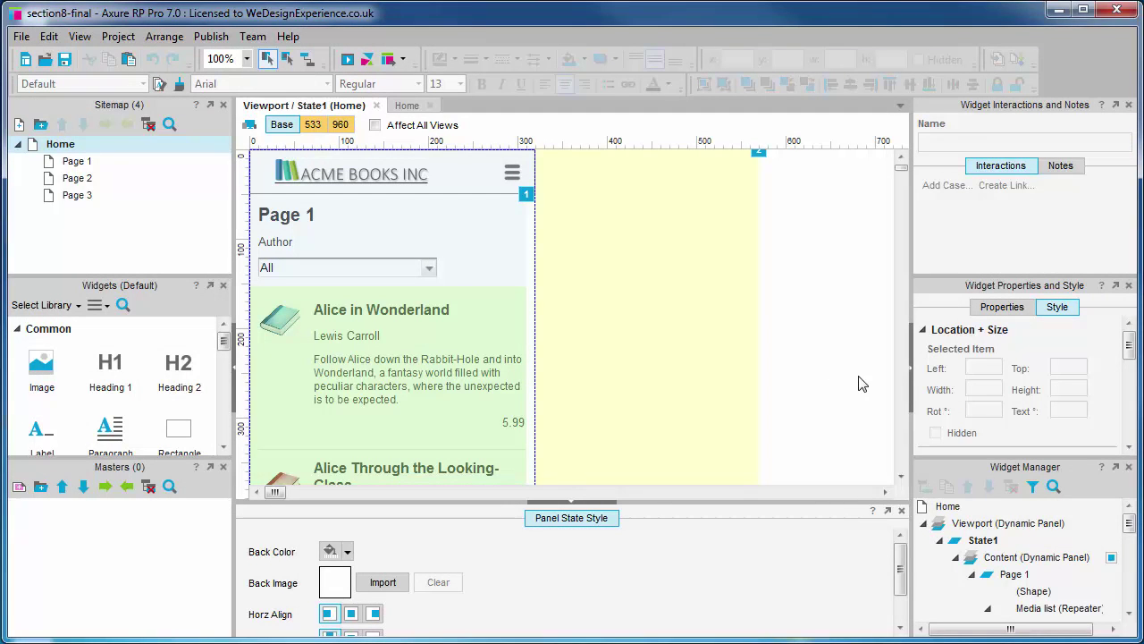
Rename the Content panel's Page 1 state to Childrens.
click(398, 332)
double_click(398, 333)
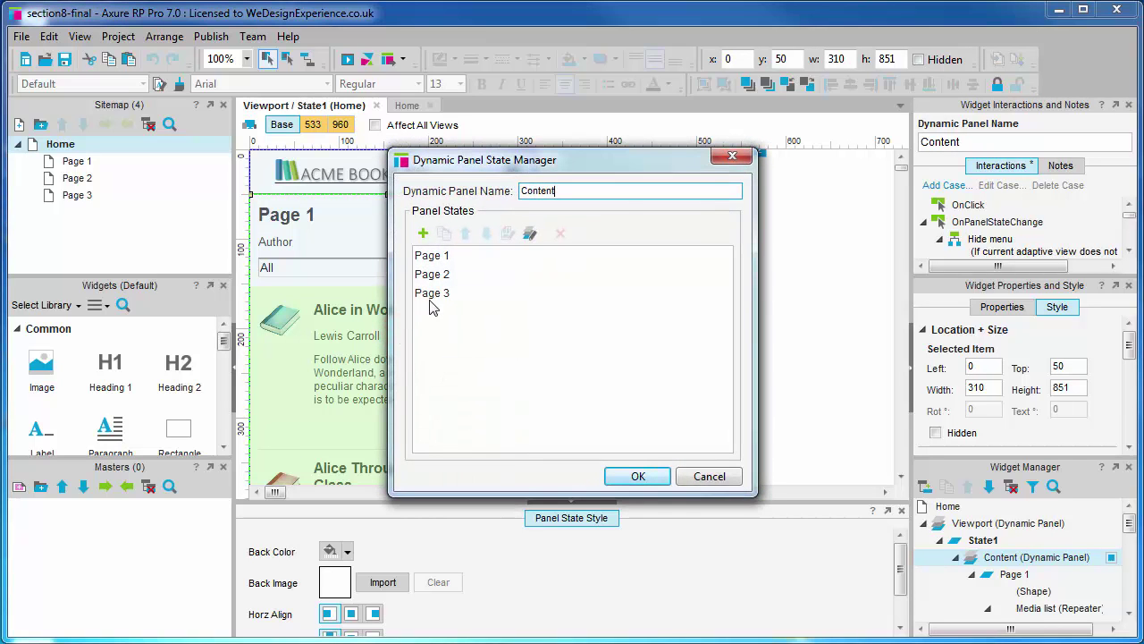
click(464, 258)
click(462, 259)
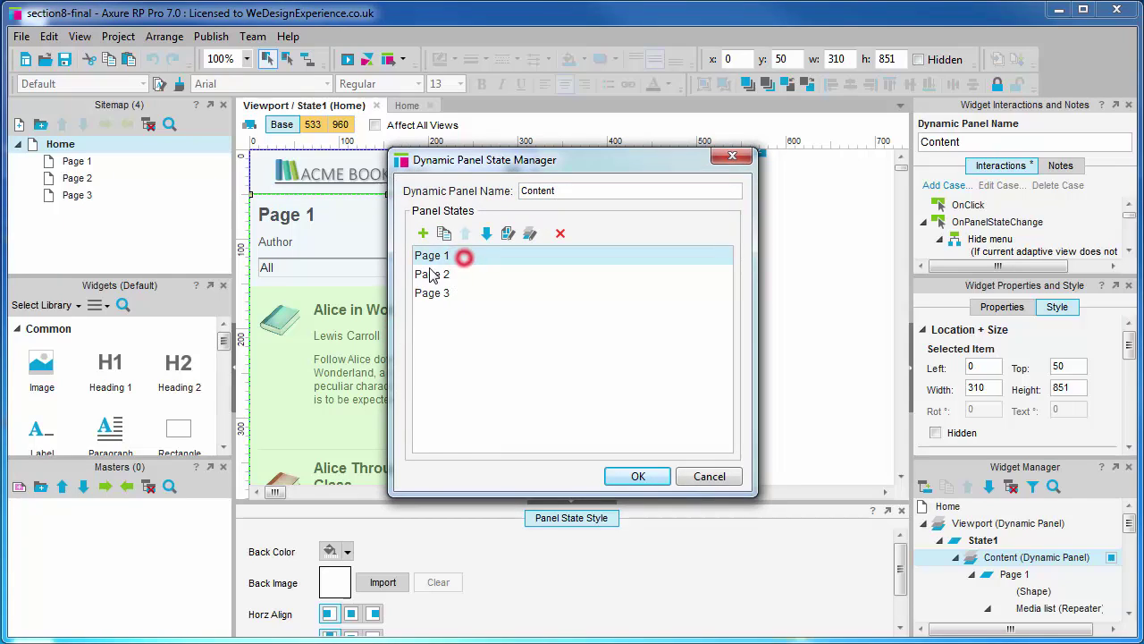
text(Childrens)
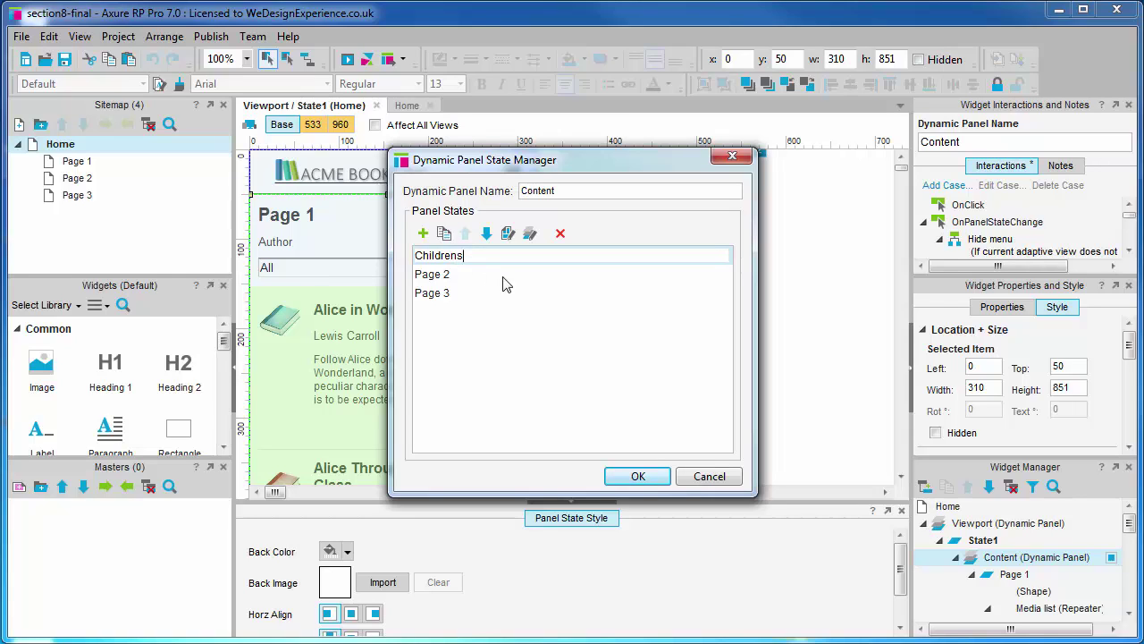
click(507, 332)
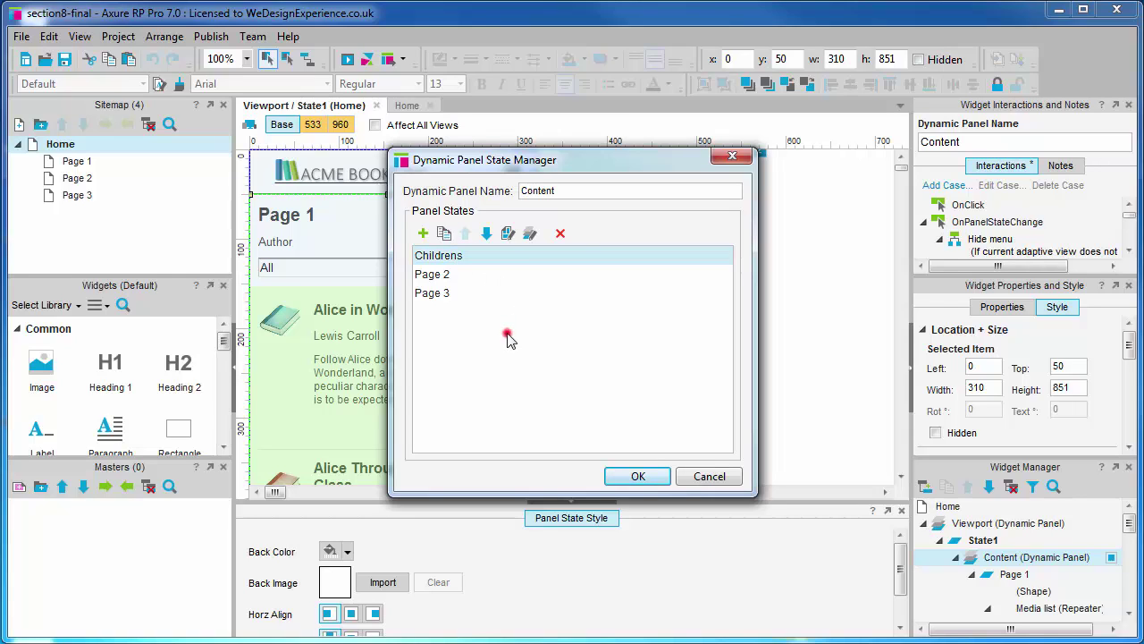
Change the Childrens state's heading text to 'Children's books'.
double_click(485, 257)
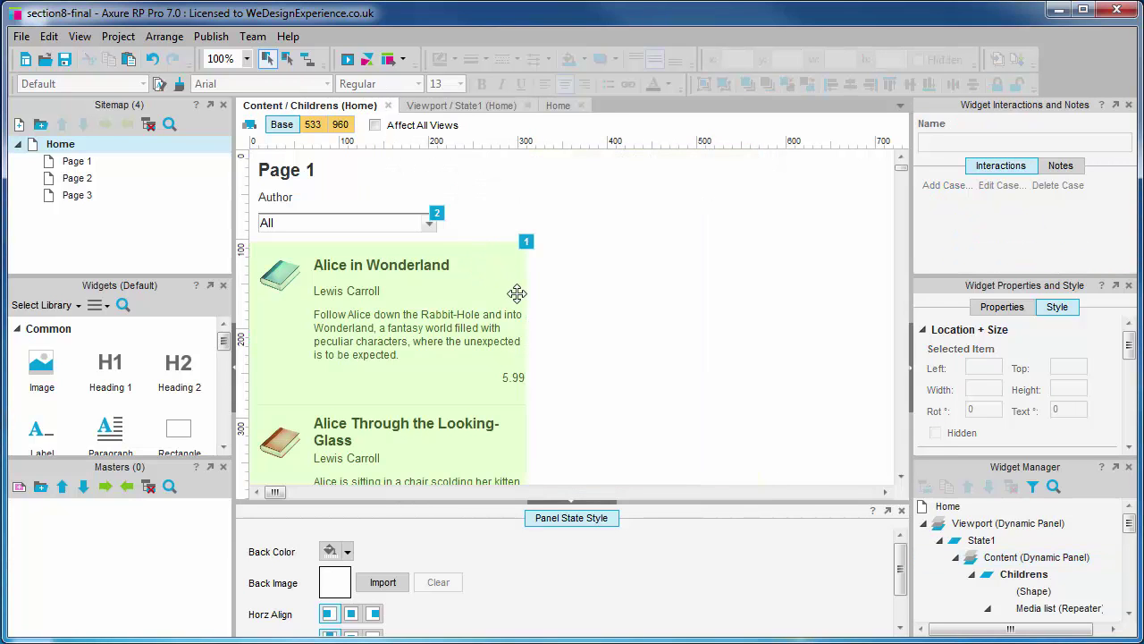
double_click(278, 168)
text(Children)
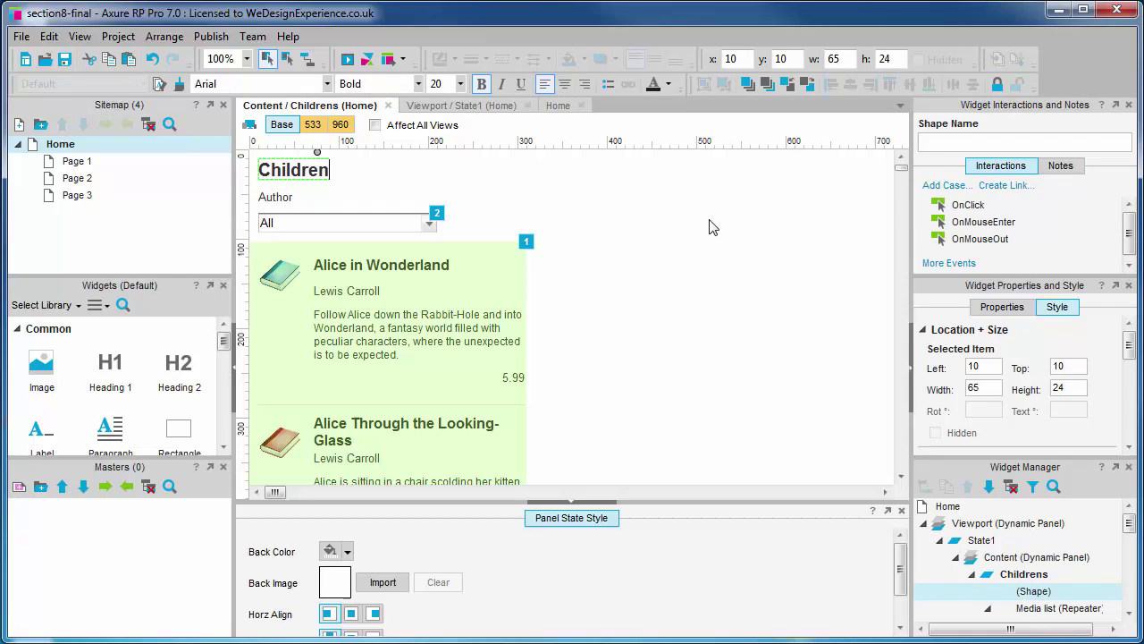
text('s books)
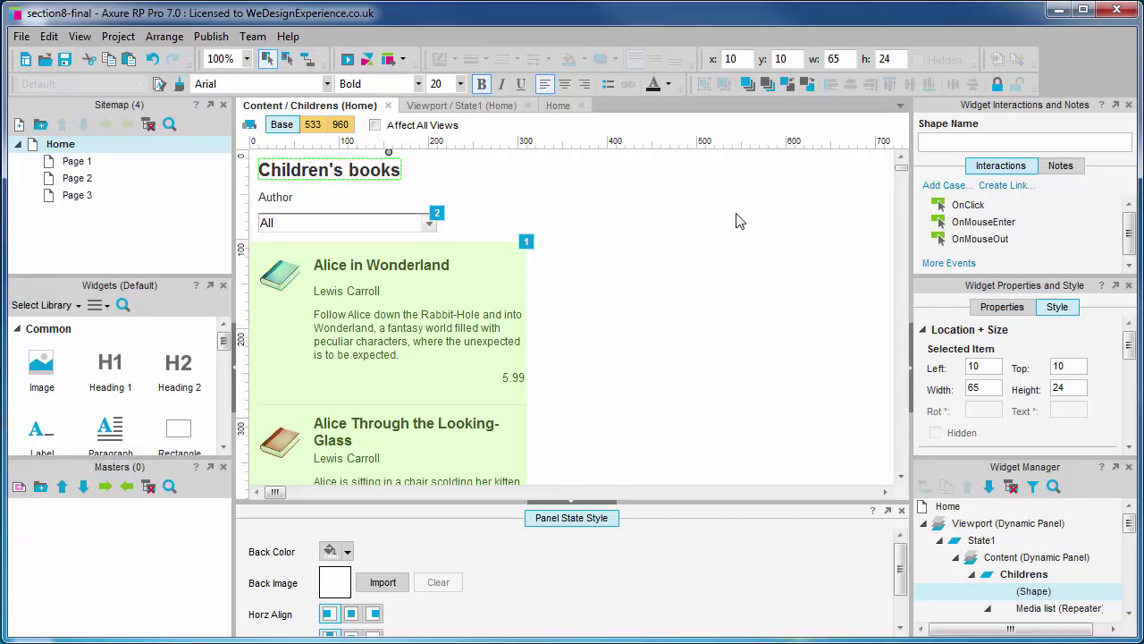
click(765, 244)
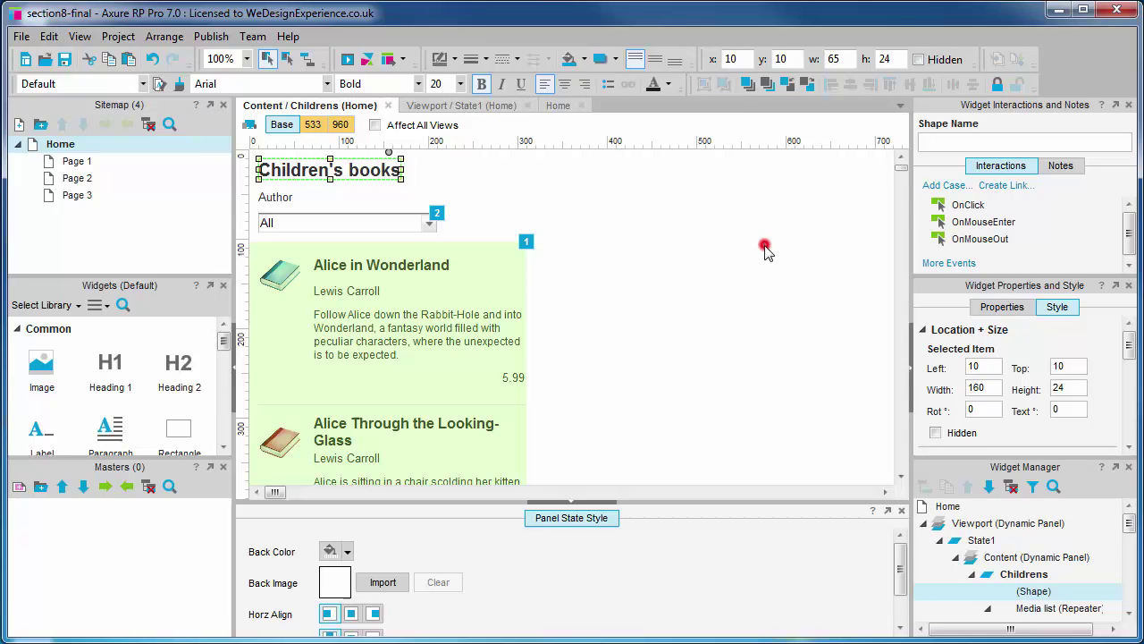
Rename state Page 2 to Bestselling, move it above Childrens, and open it.
click(388, 105)
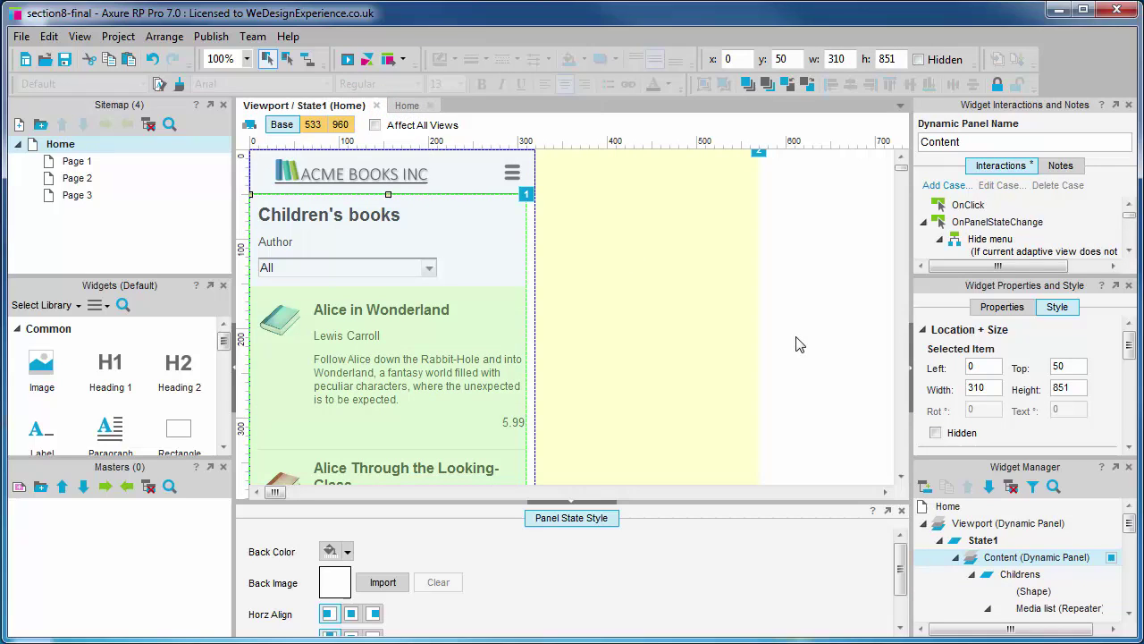
double_click(456, 308)
click(438, 274)
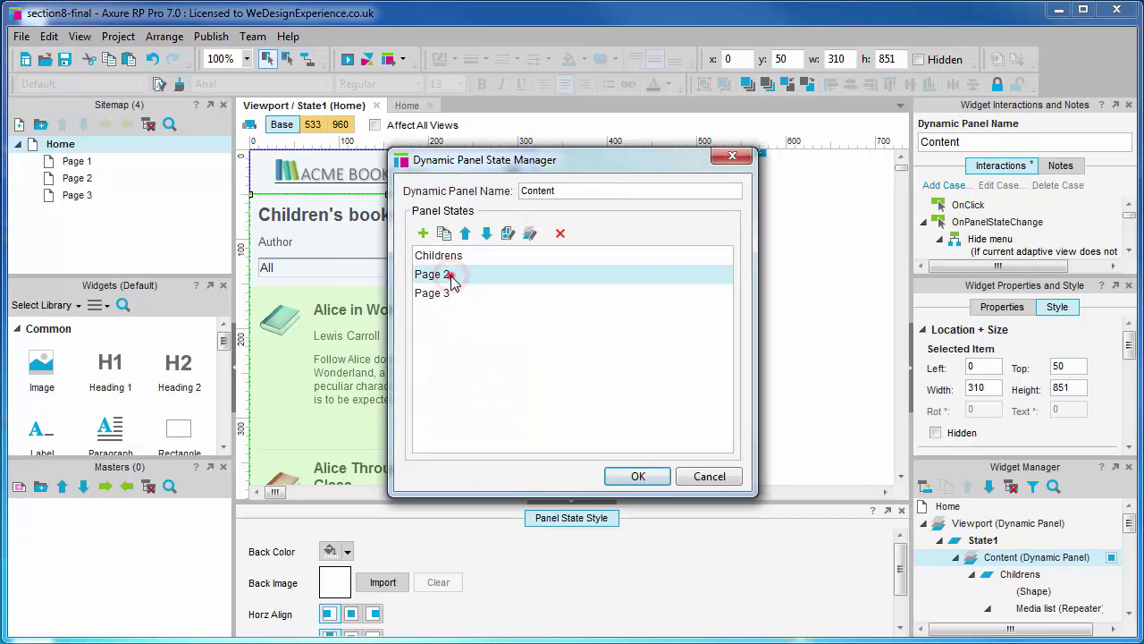
click(447, 276)
text(Best)
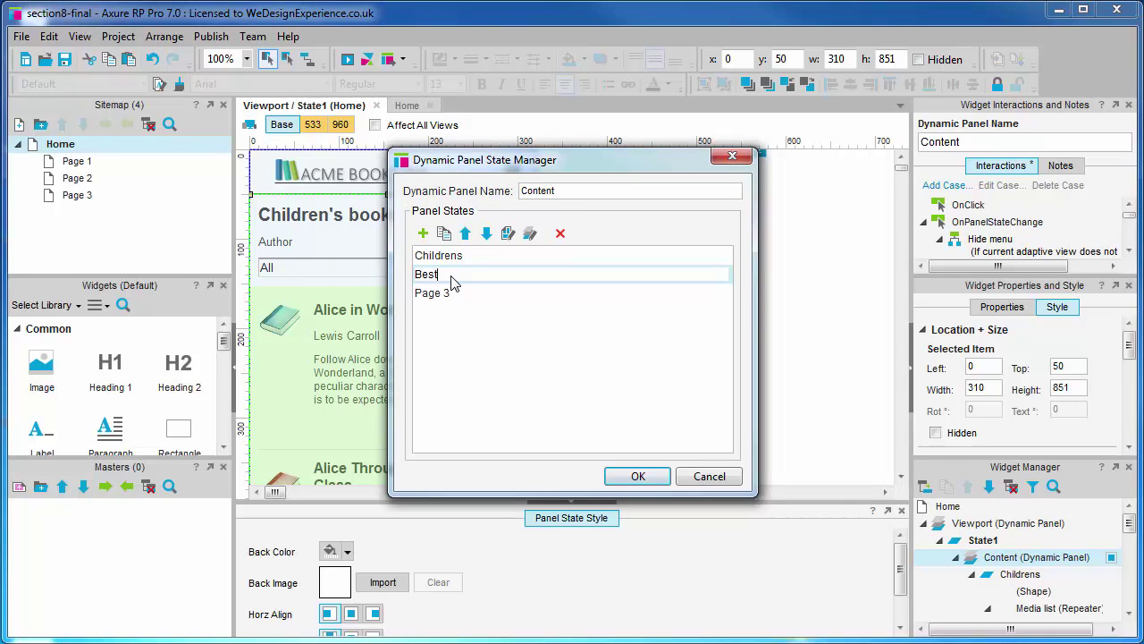
text(selling)
click(470, 322)
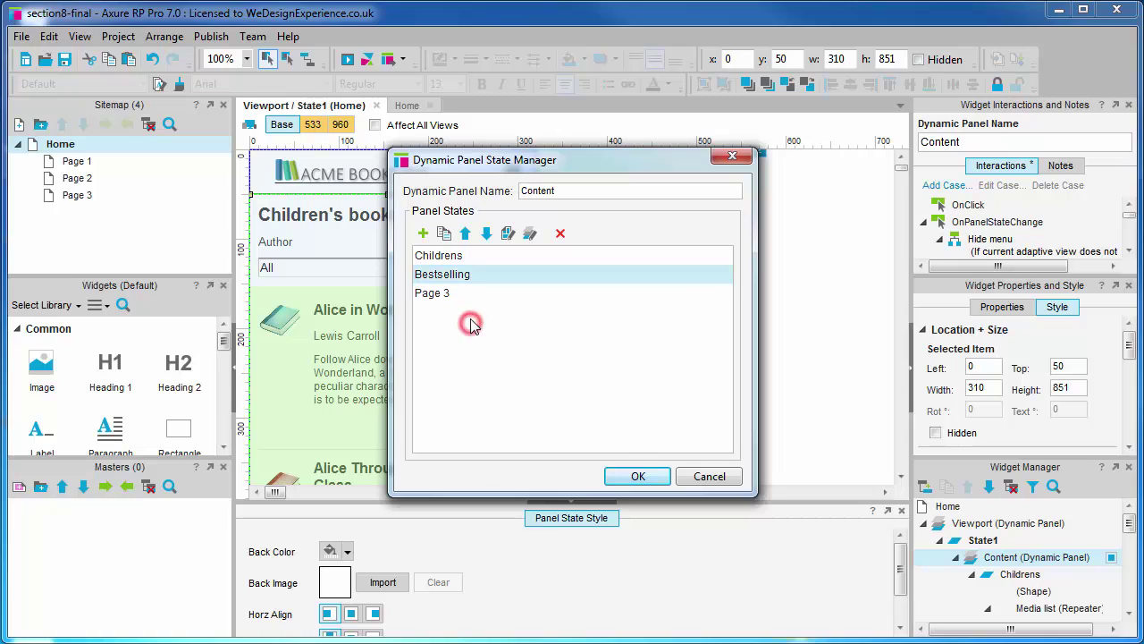
click(464, 234)
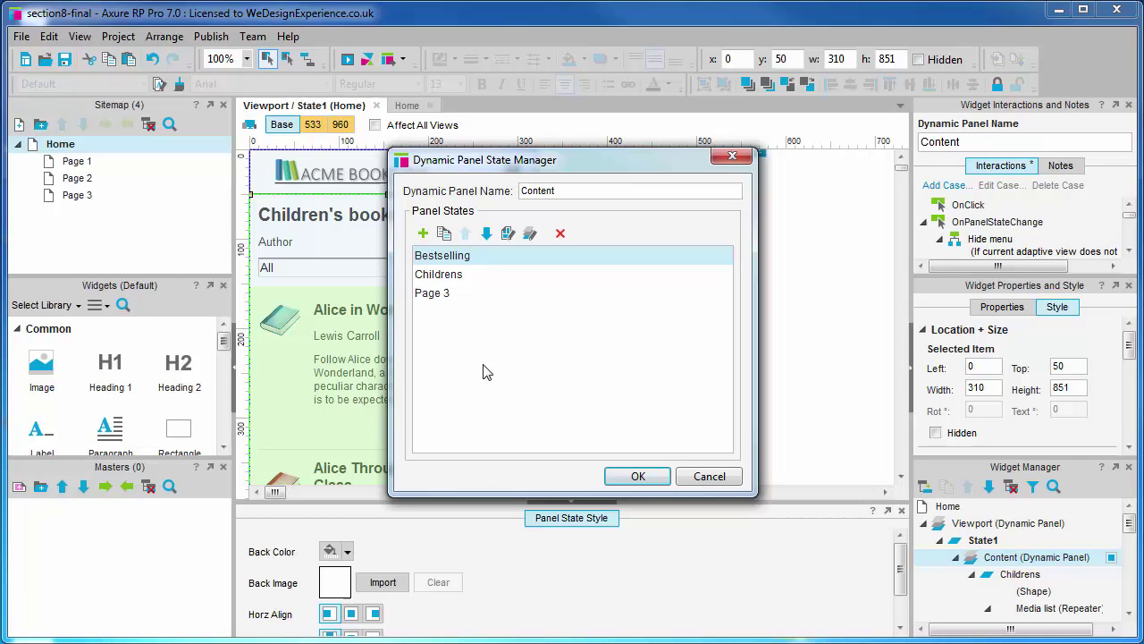
double_click(442, 256)
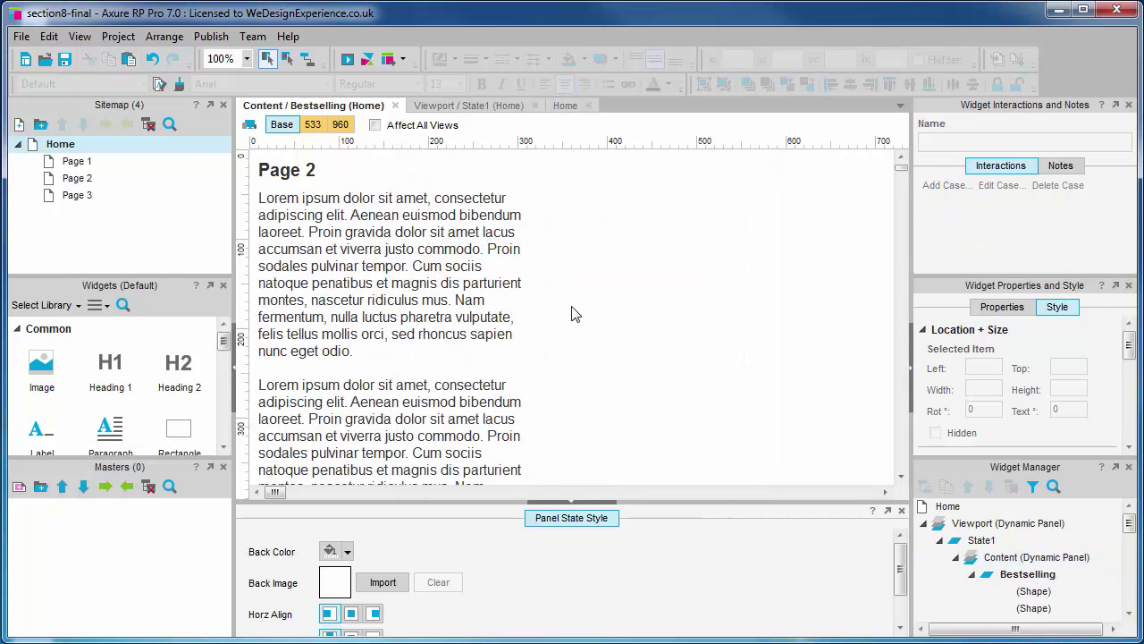
Change the heading to 'Bestselling books' and delete the lorem ipsum paragraph.
click(298, 170)
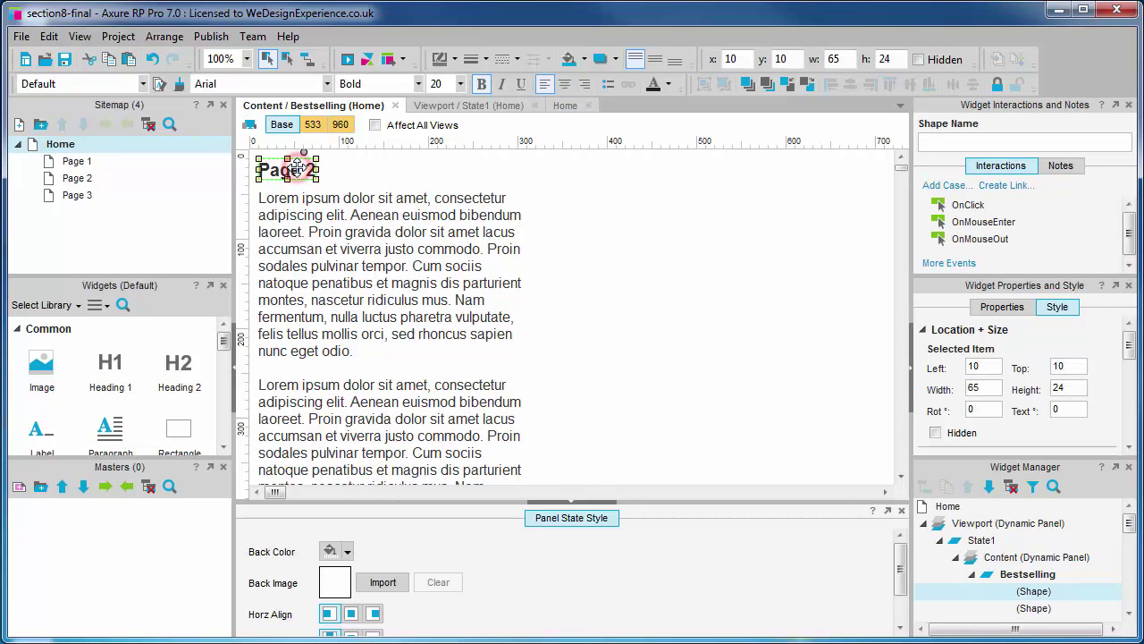
double_click(298, 170)
text(Bes)
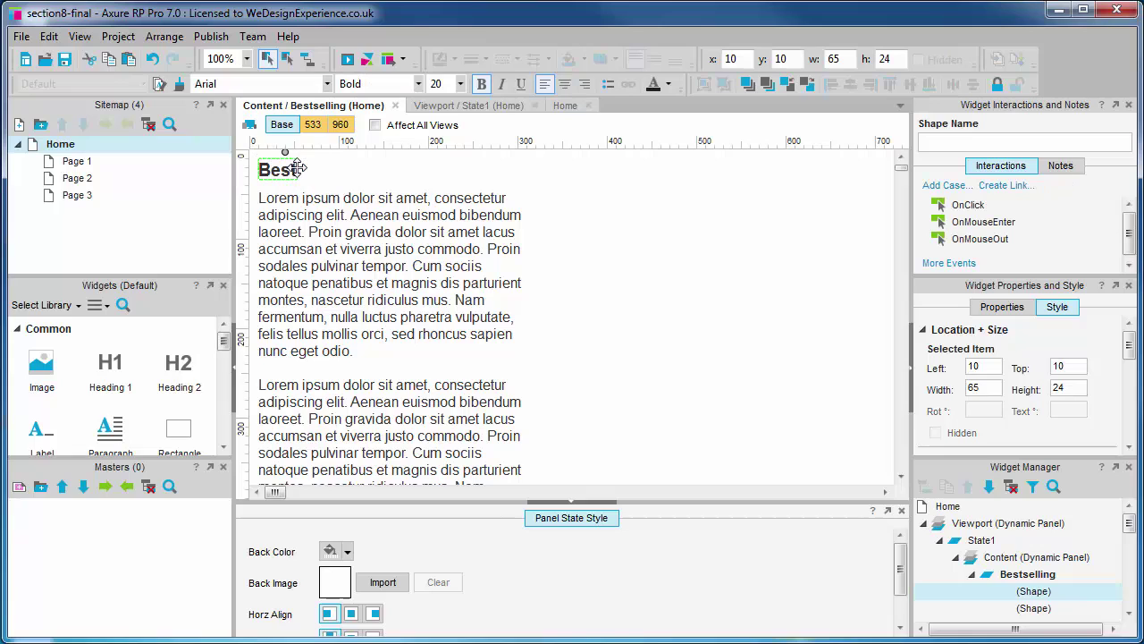
text(tsell)
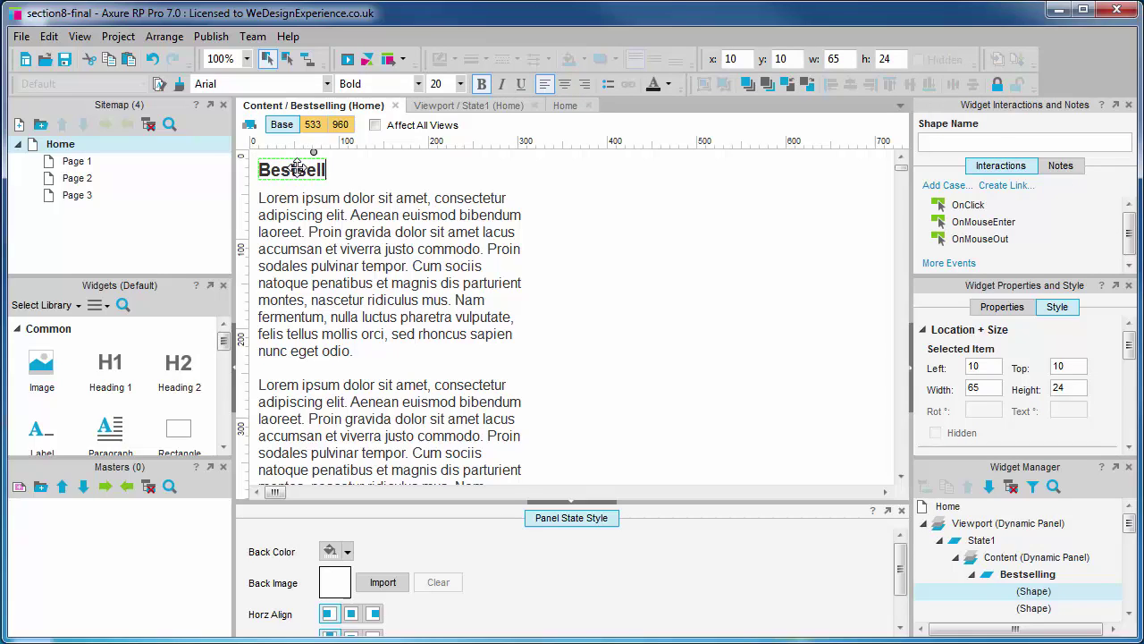
text(ing books)
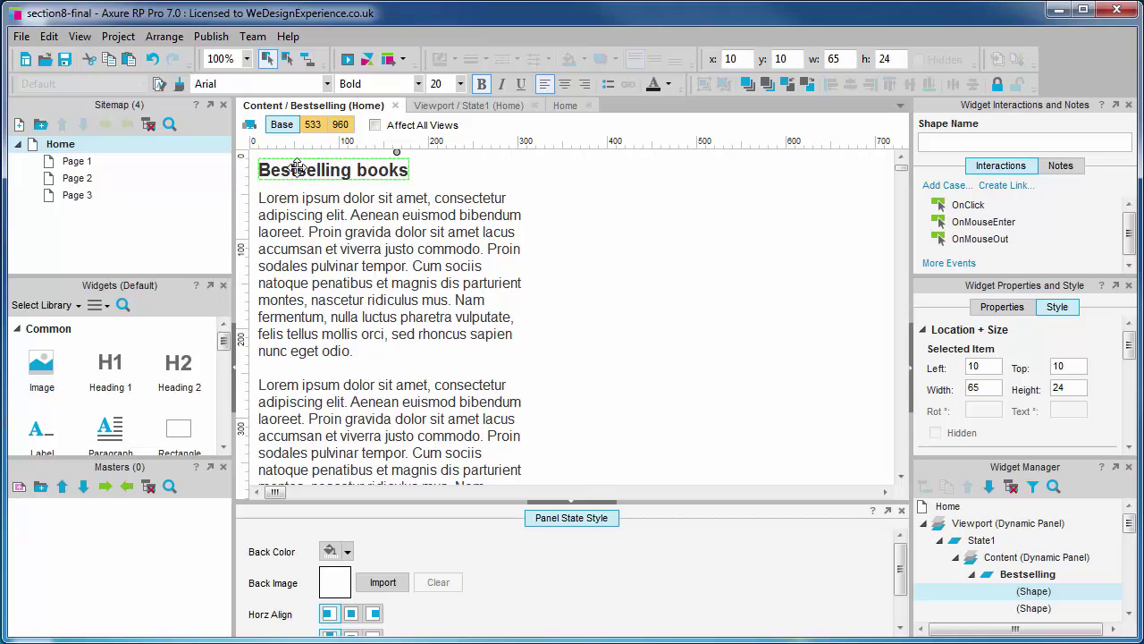
click(306, 215)
key(Delete)
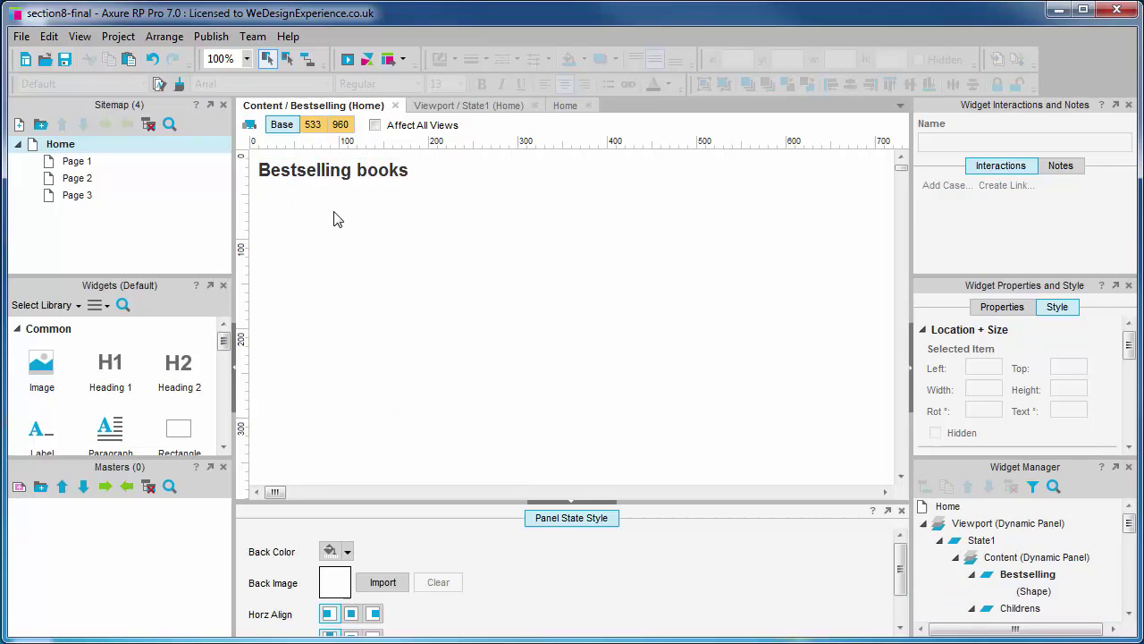
Add a Media list repeater from the mywidgets_s8 library to the Bestselling state.
click(76, 305)
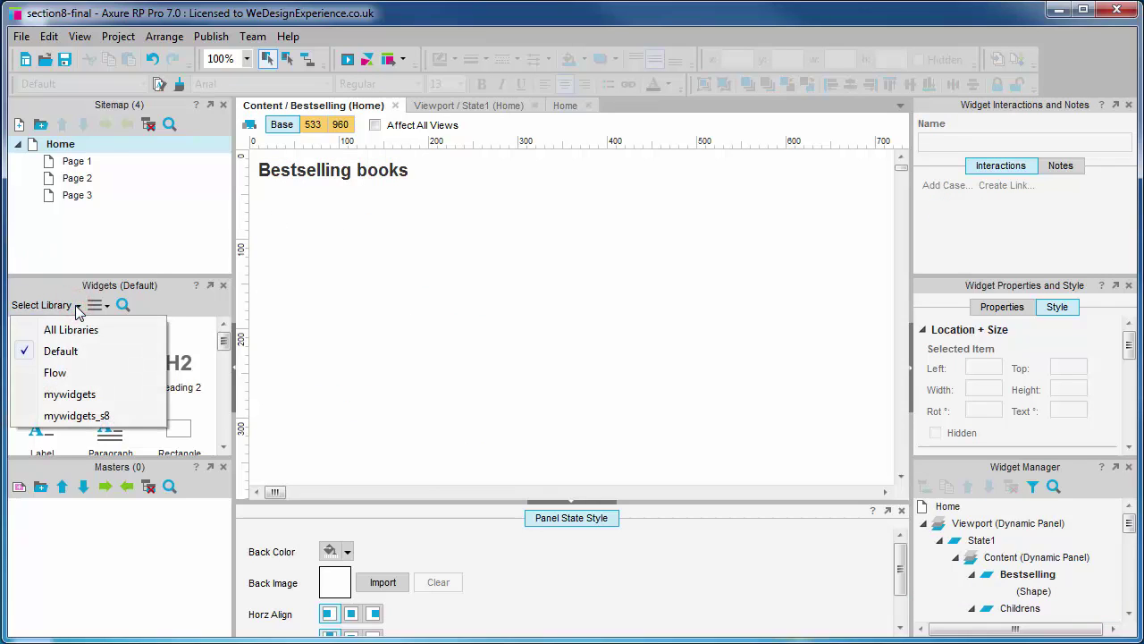
click(64, 417)
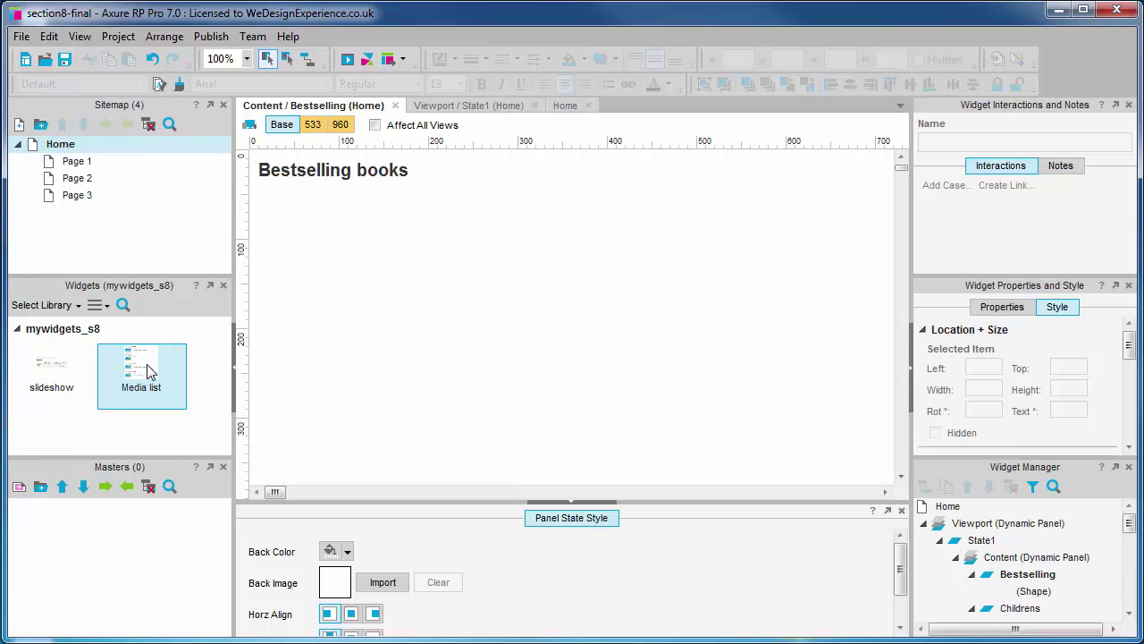
drag(146, 365, 254, 197)
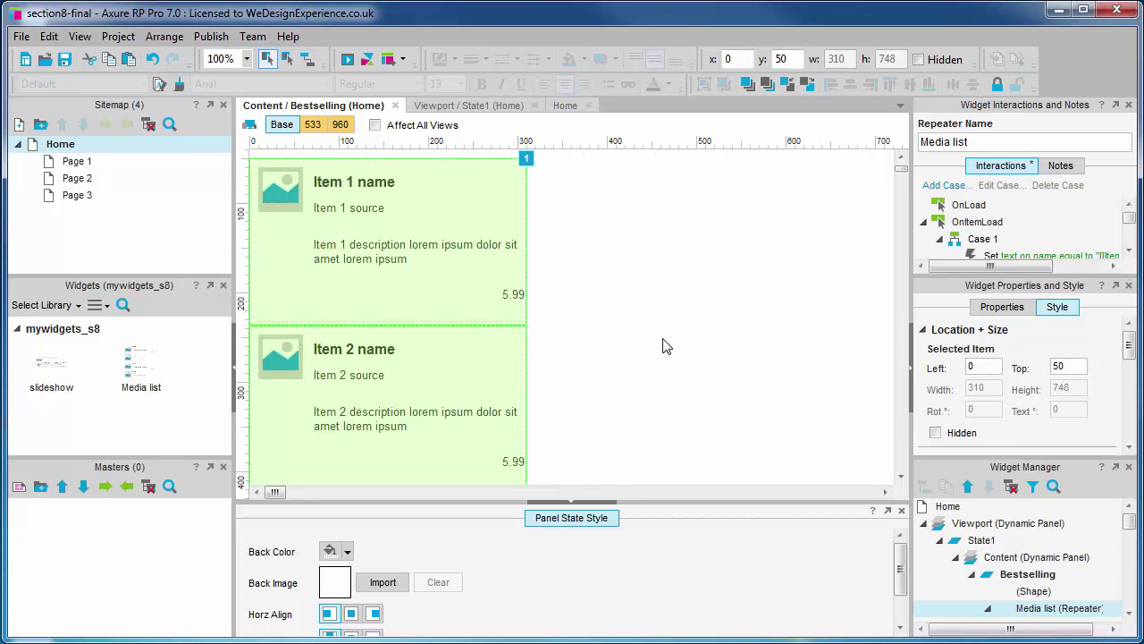
Name the repeater 'Best sellers' and open it for editing.
scroll(667, 345, up, 1)
click(956, 142)
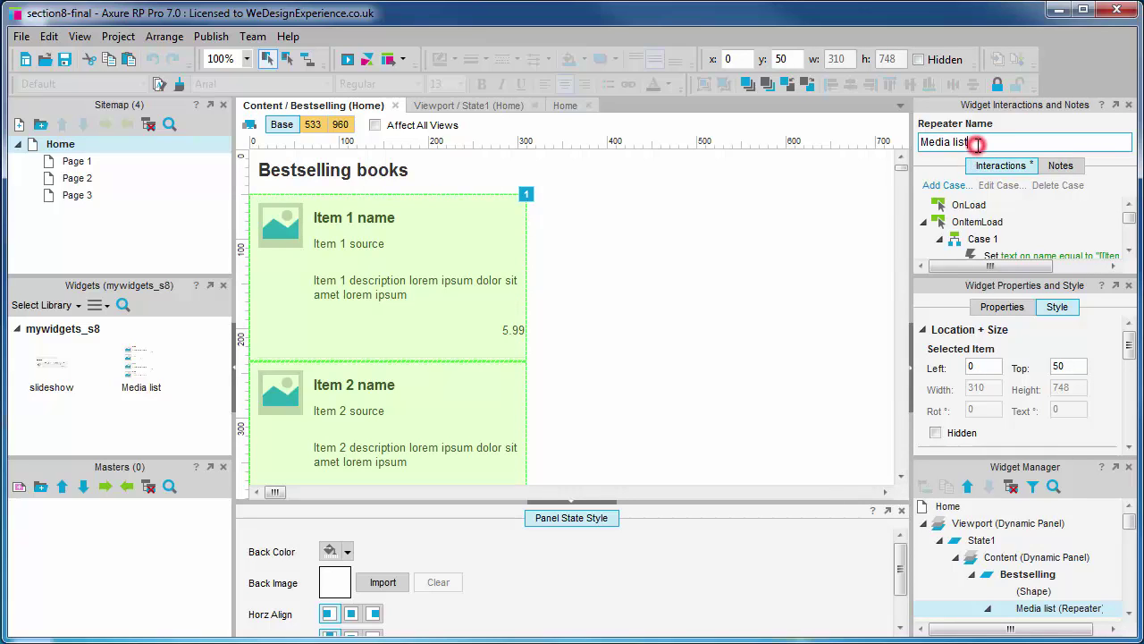
click(923, 142)
shift+click(978, 143)
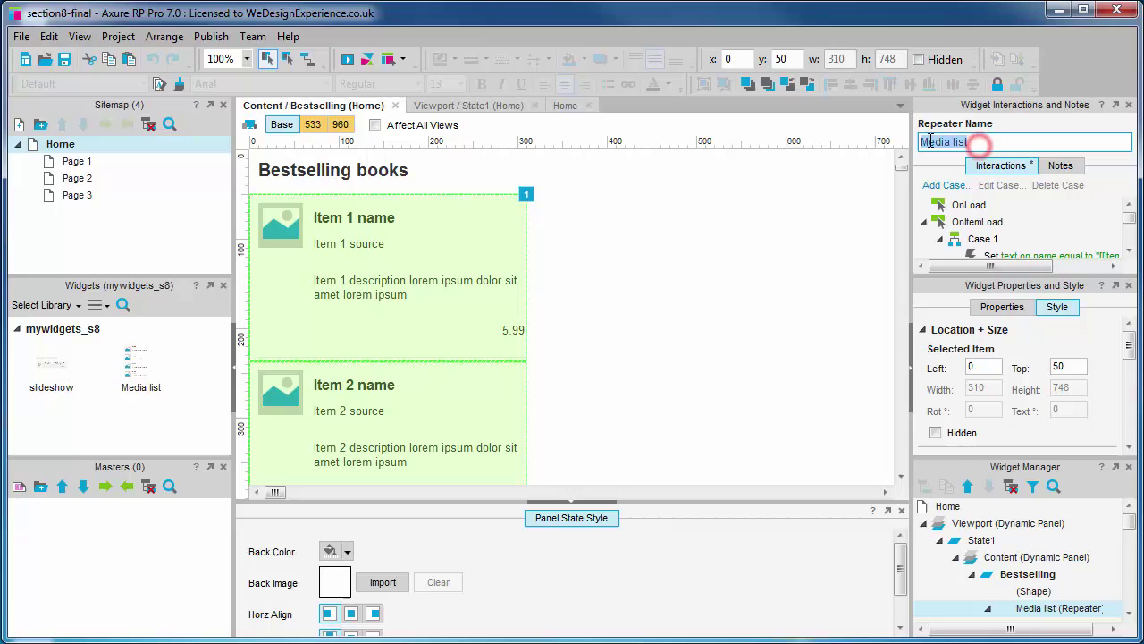
text(Best sellers)
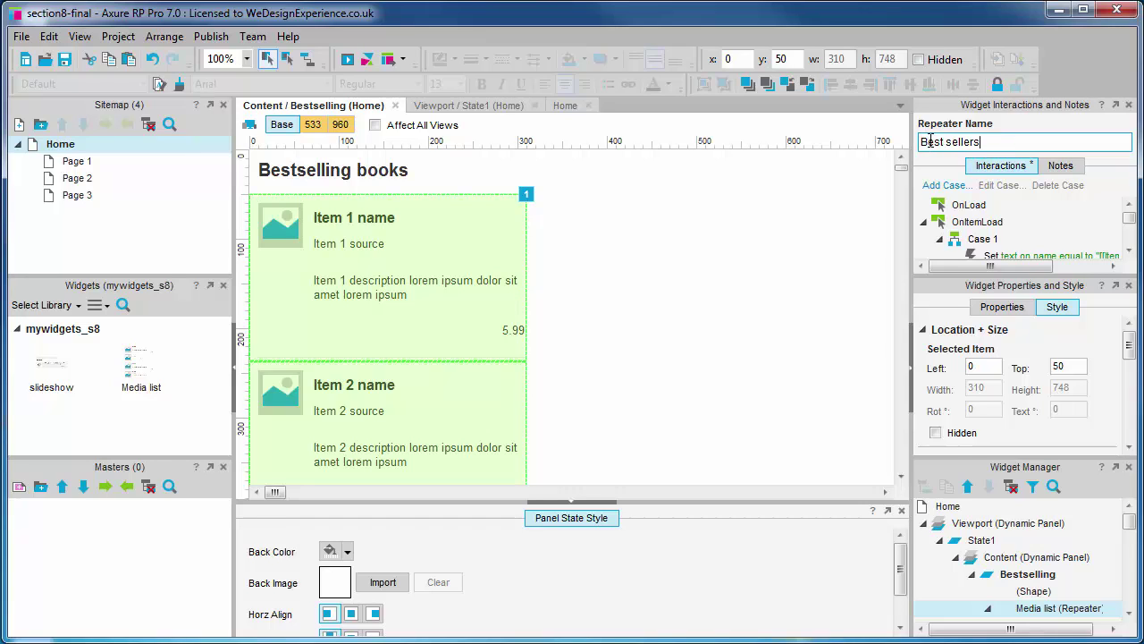
click(656, 250)
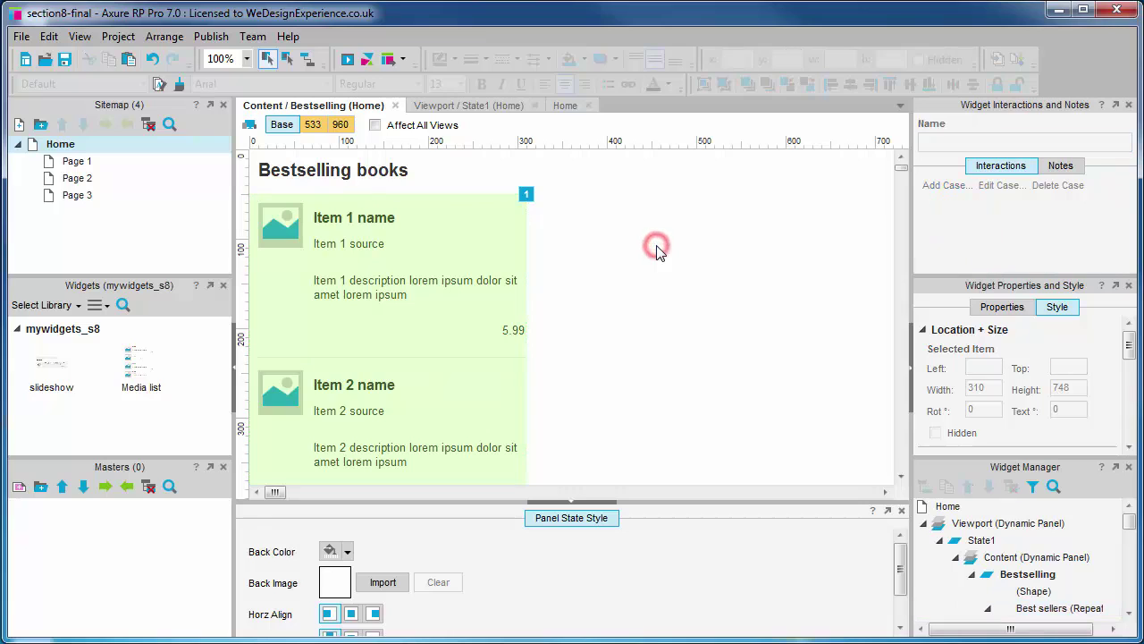
double_click(420, 264)
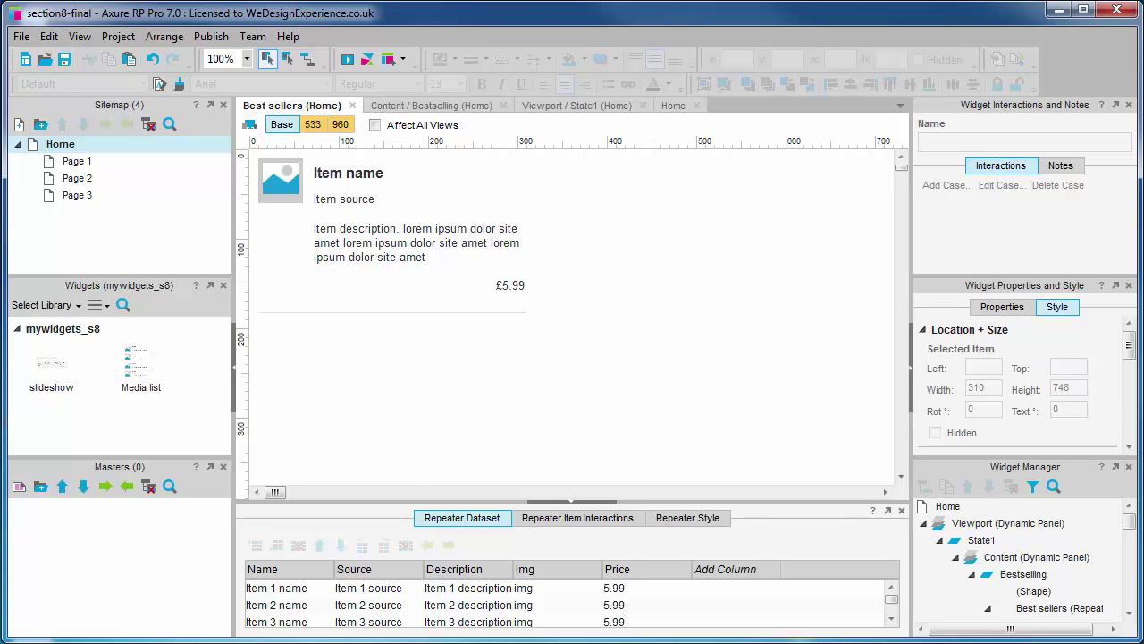
Copy cells A1:E4 of bestsellers.csv in Google Sheets, then minimise Chrome.
key(alt+Tab)
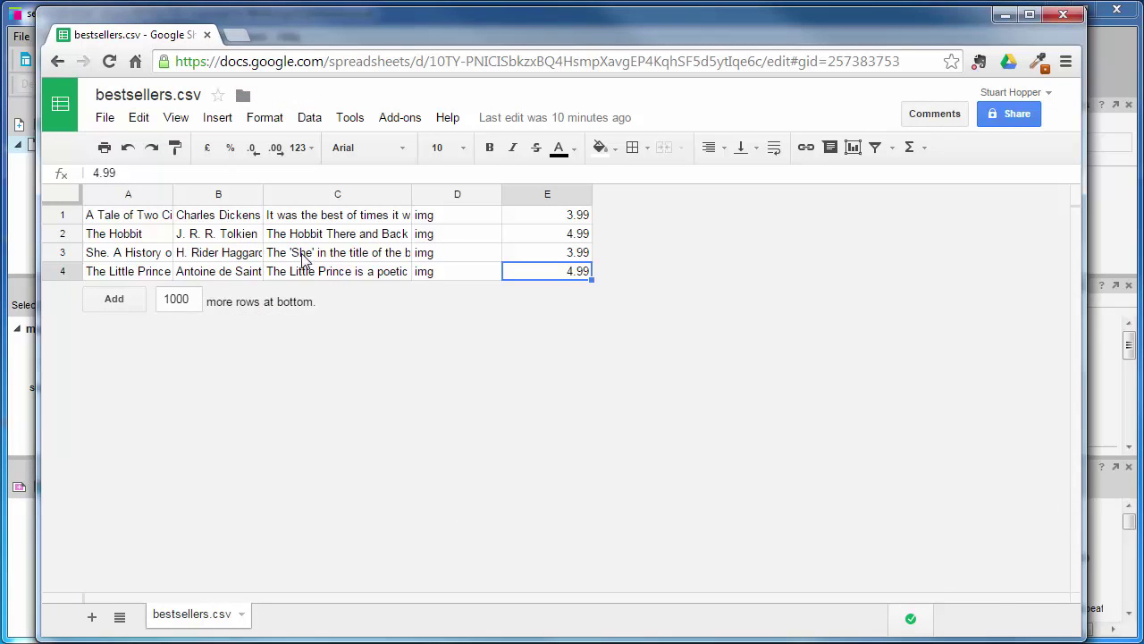
drag(134, 221, 552, 277)
right_click(553, 276)
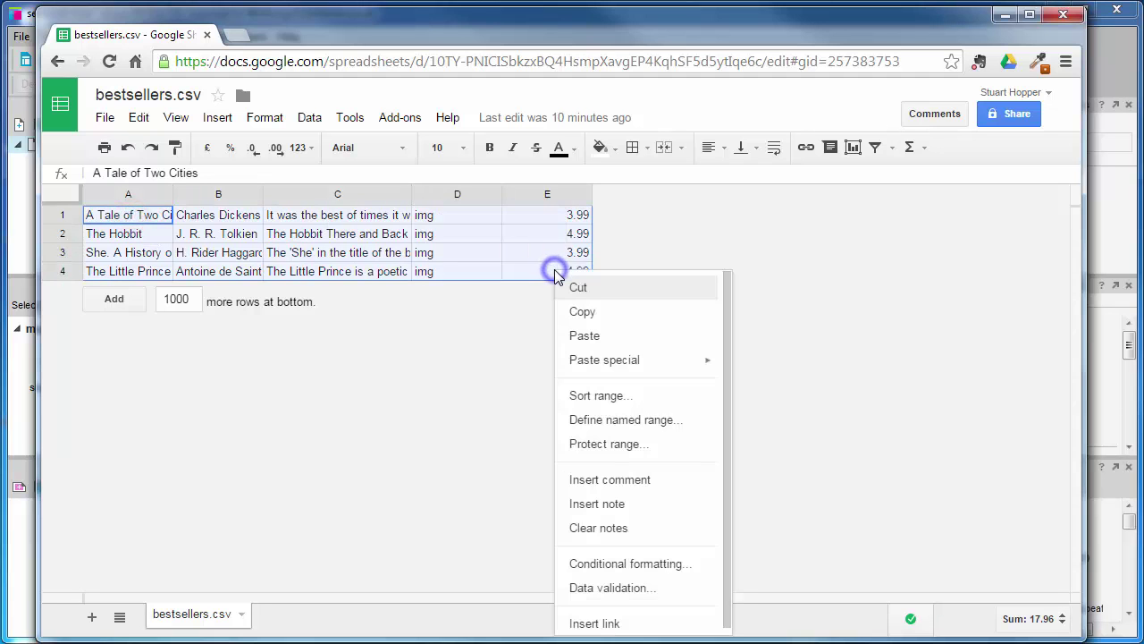
click(607, 311)
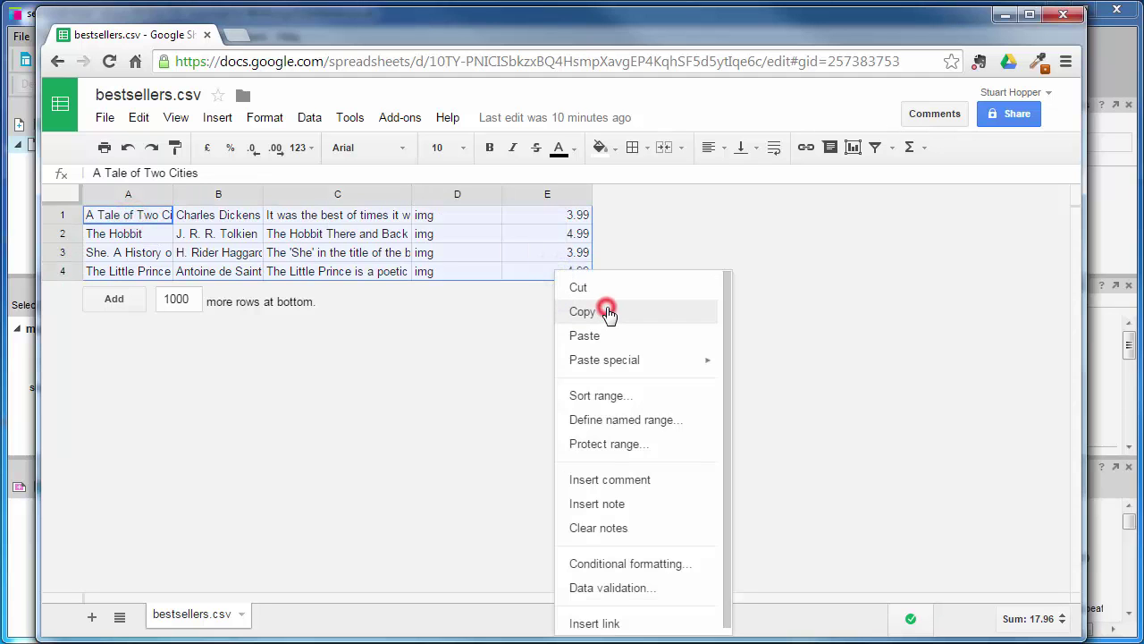
click(1001, 16)
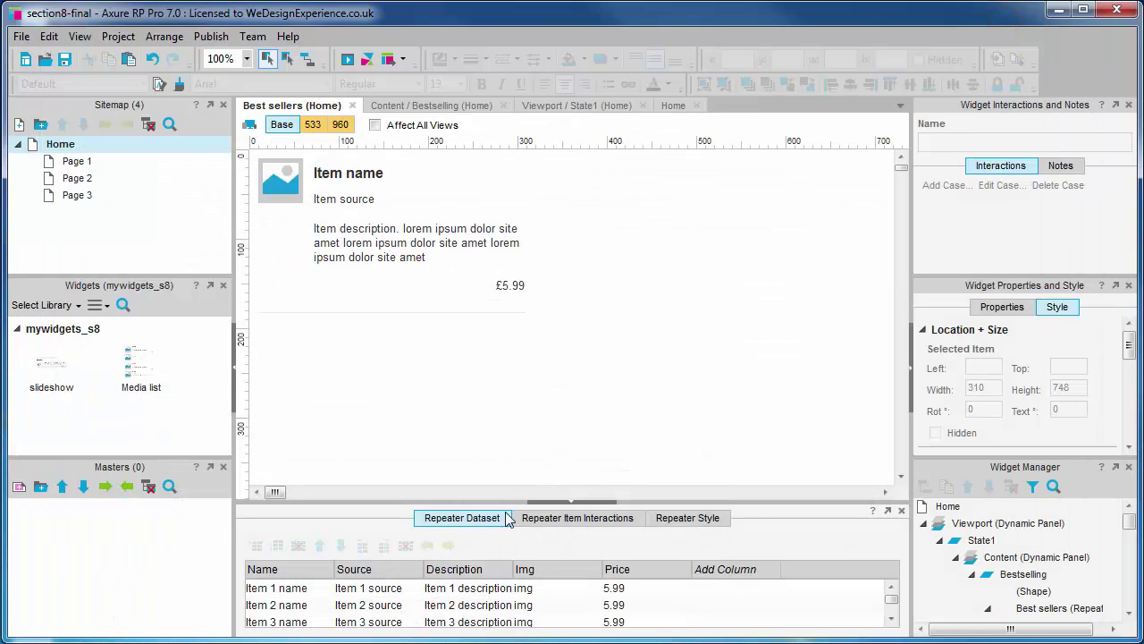
Paste the four copied book rows over the Item 1–4 placeholders in the dataset.
drag(375, 502, 376, 414)
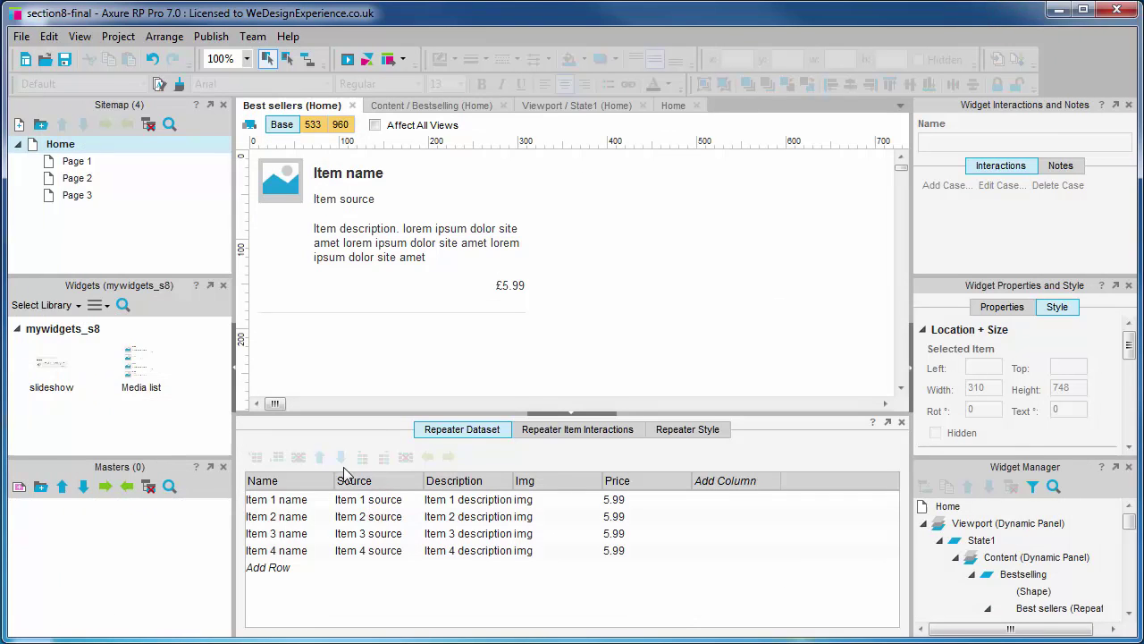
click(265, 500)
key(ctrl+v)
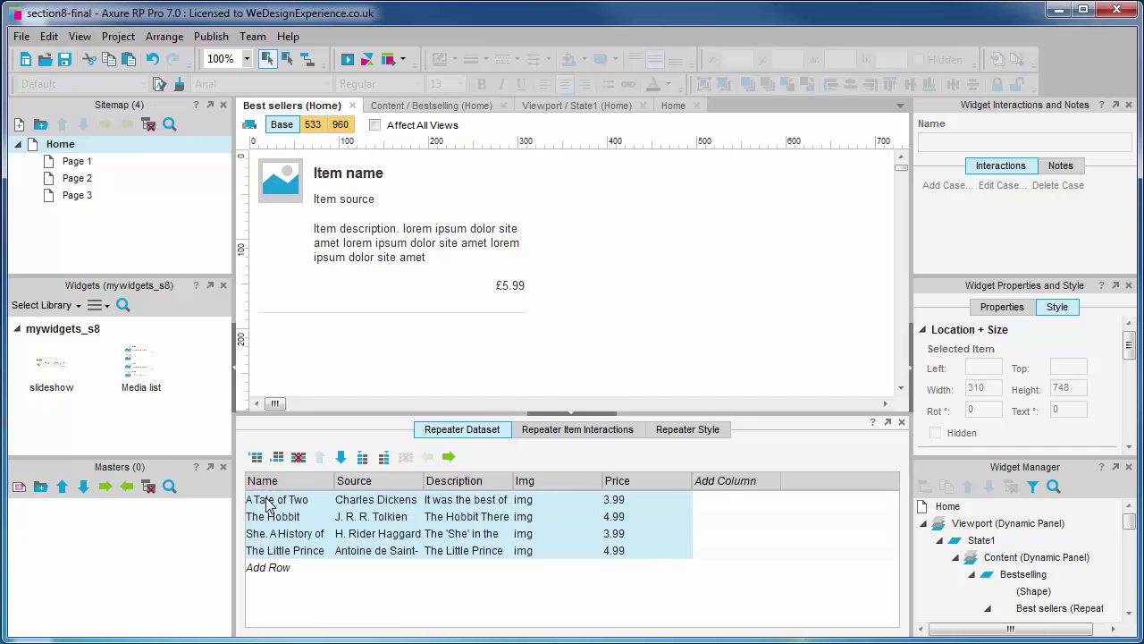
drag(384, 414, 390, 469)
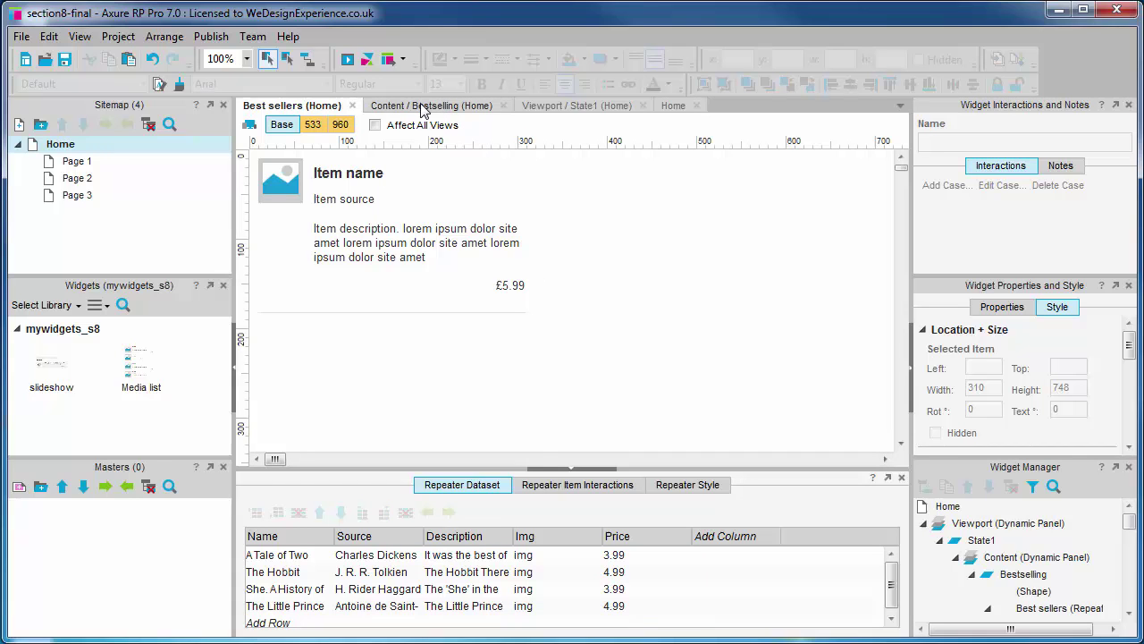
Copy the image file names from the Childrens state's Media list repeater.
click(590, 106)
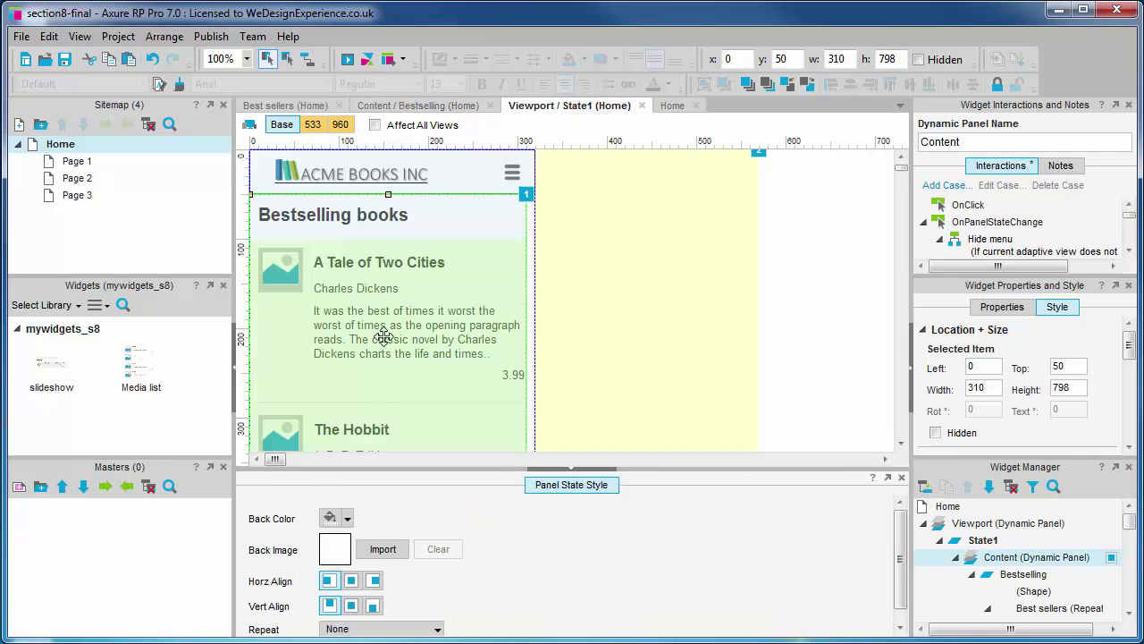
double_click(347, 301)
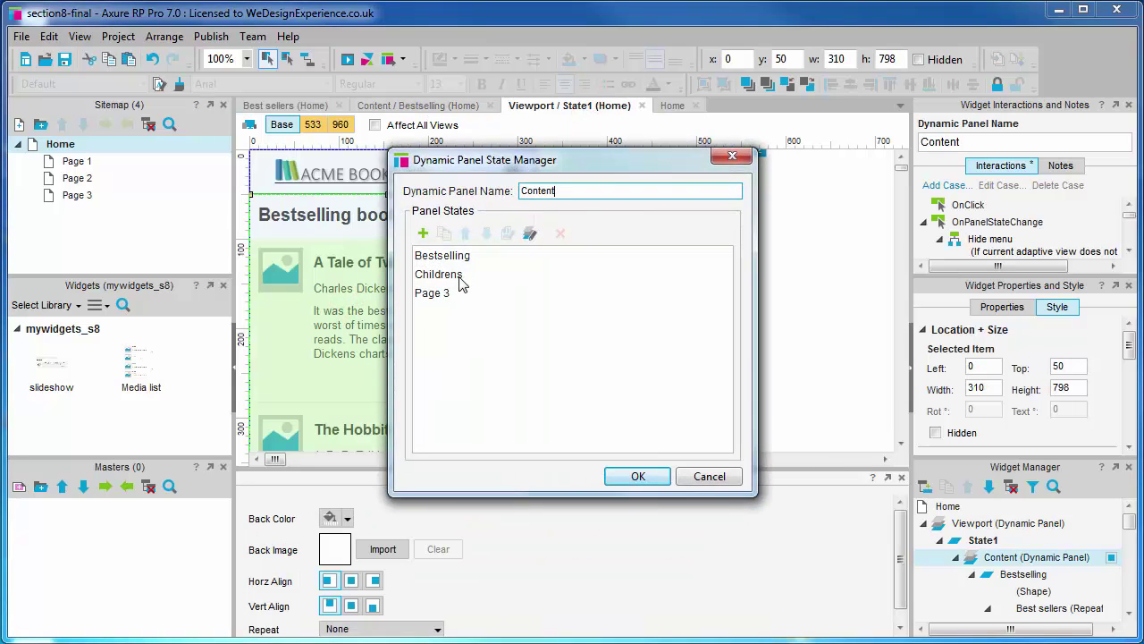
double_click(458, 276)
double_click(408, 307)
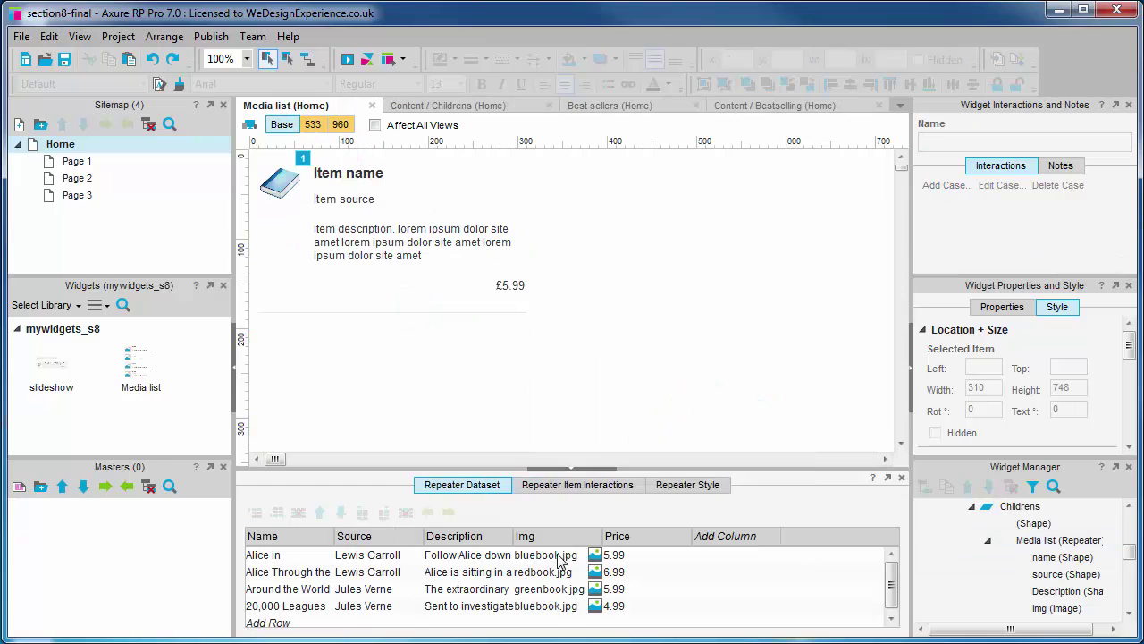
drag(555, 555, 559, 608)
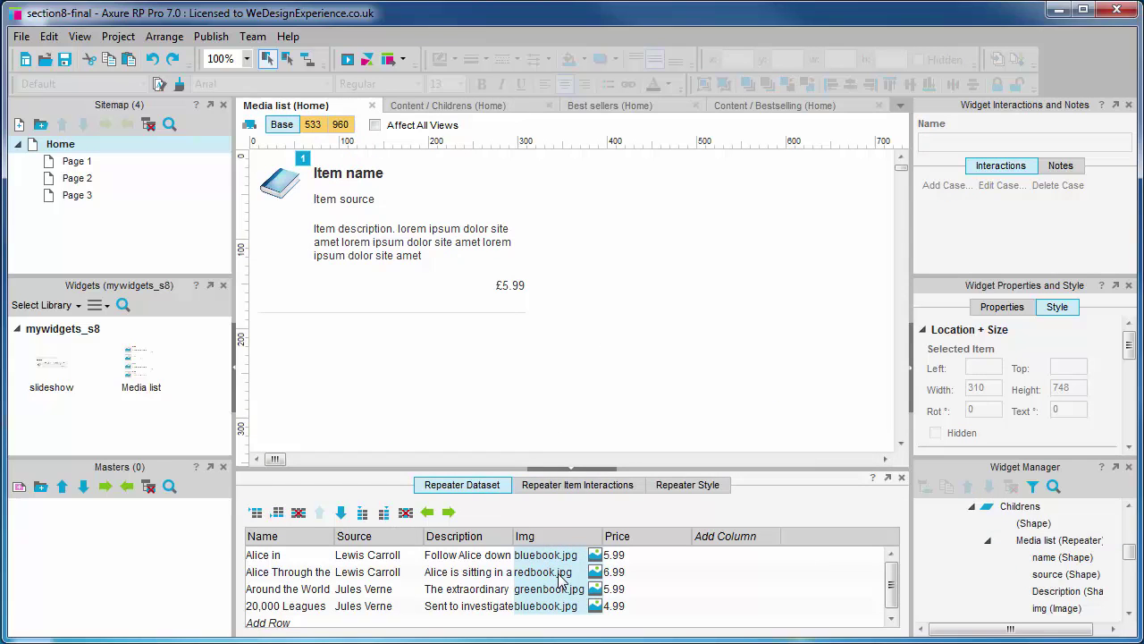
Fill the Best sellers Img column with those images and close the Media list and Childrens tabs.
click(590, 105)
drag(545, 556, 541, 615)
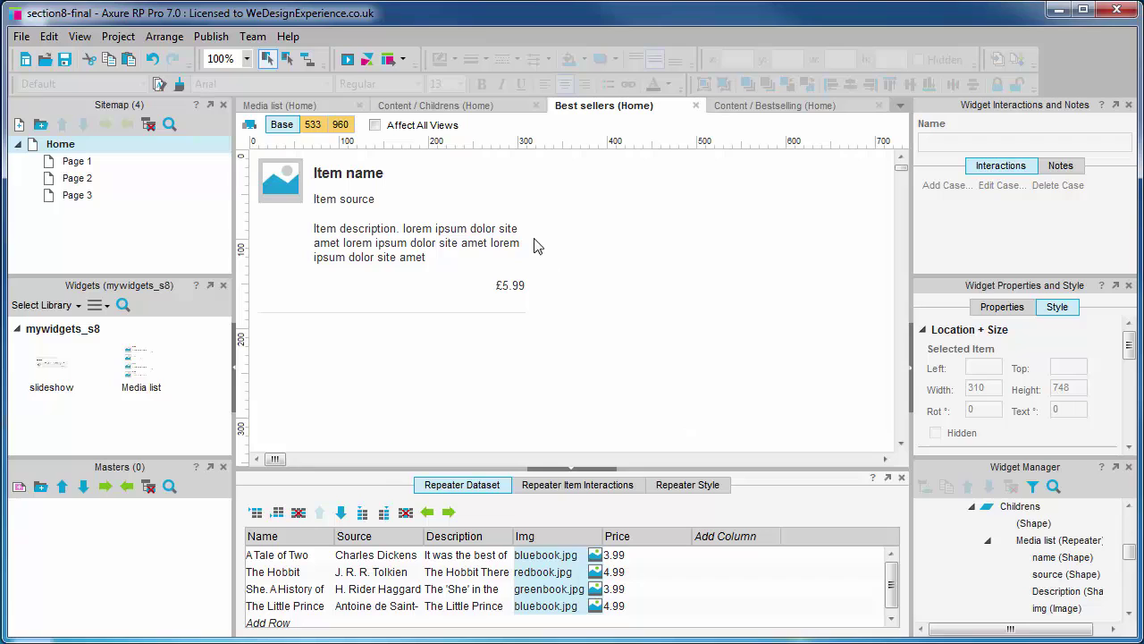
click(360, 106)
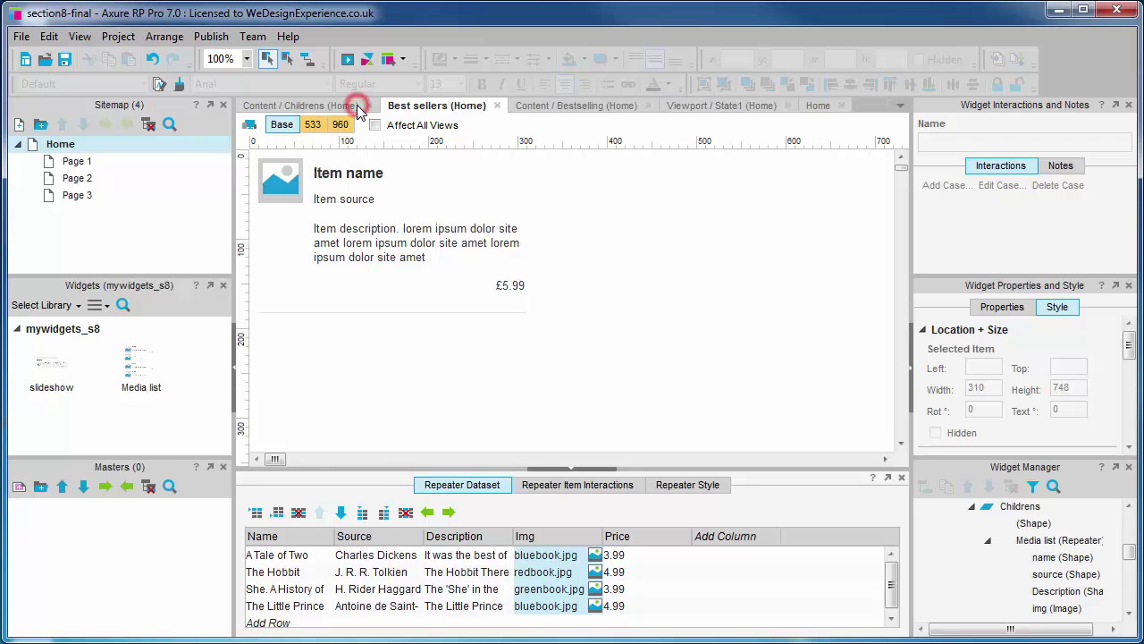
click(368, 105)
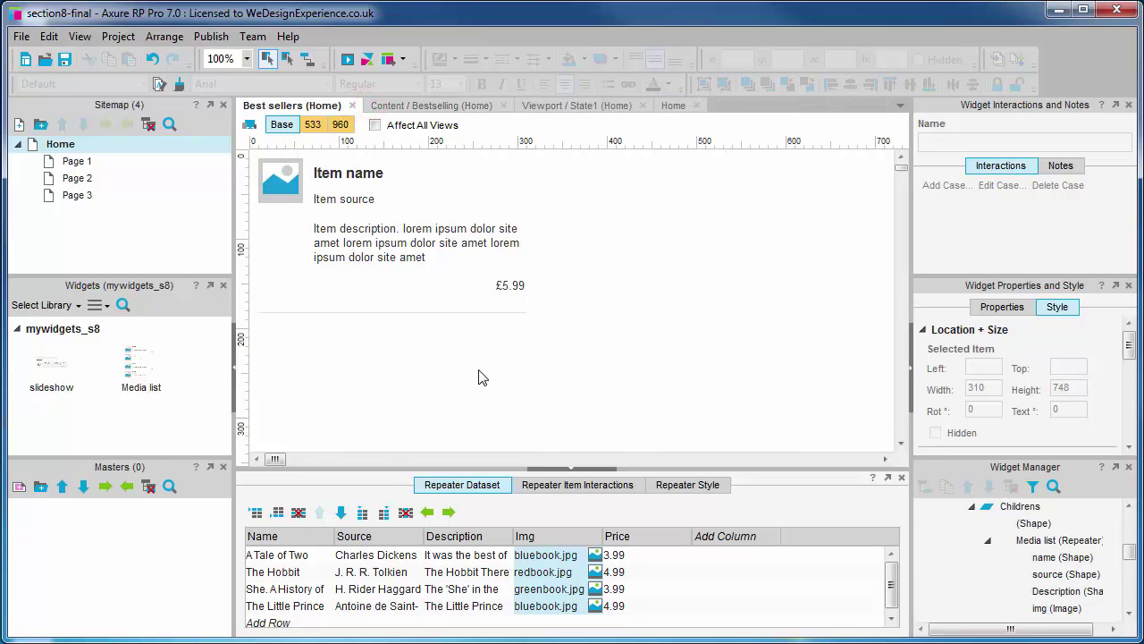
In OnItemLoad Case 1, add Set Image targeting Best sellers img with Default set to value.
click(576, 485)
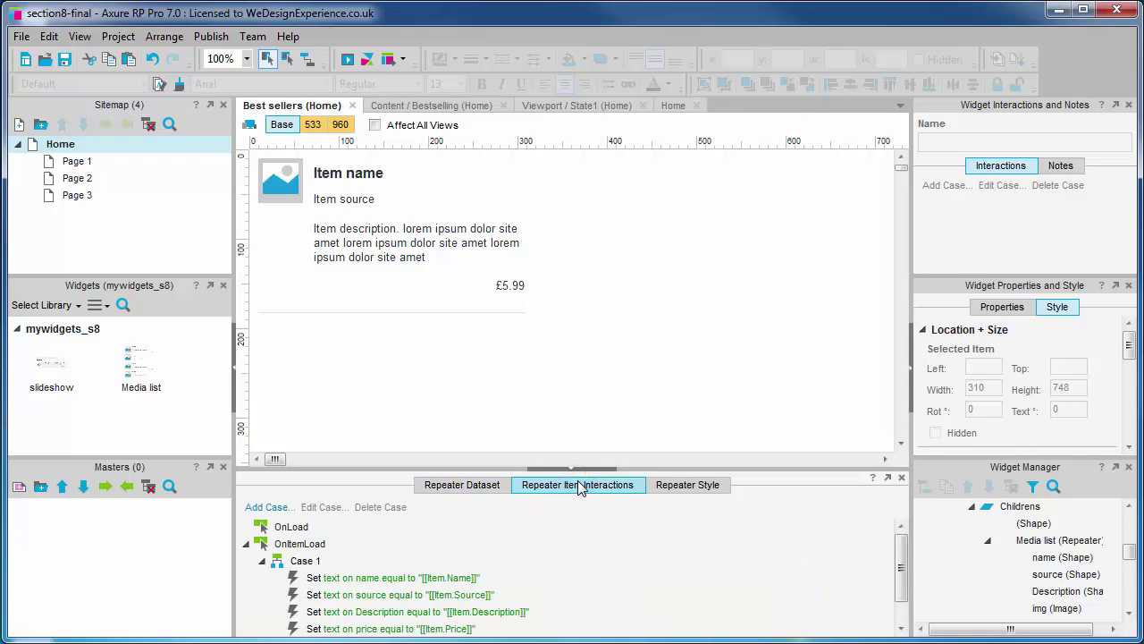
double_click(393, 558)
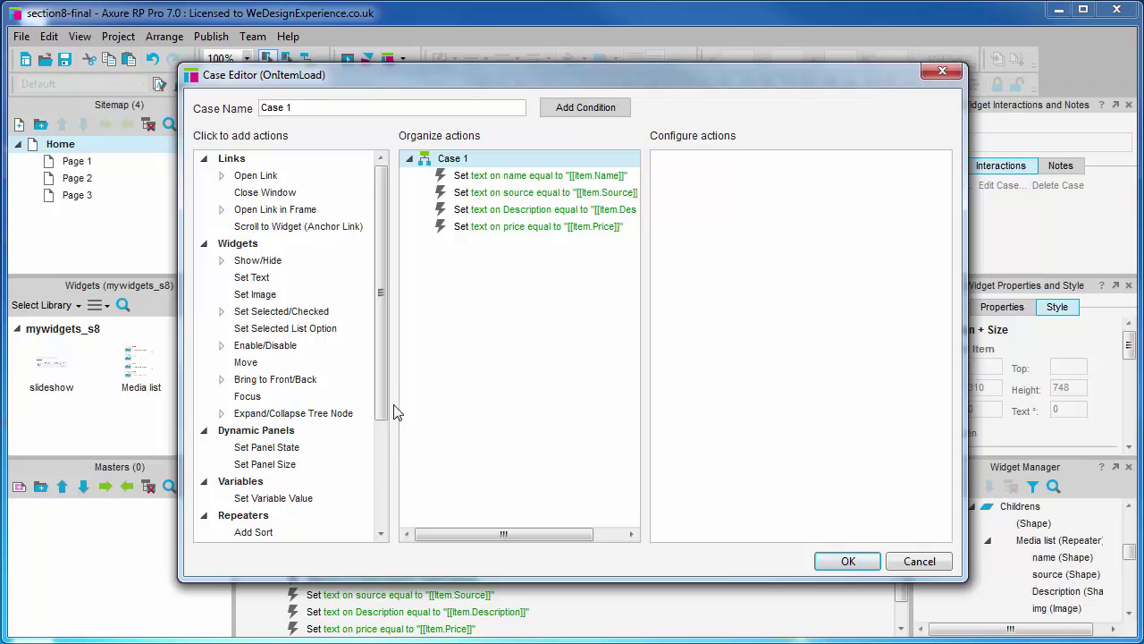
drag(379, 356, 379, 464)
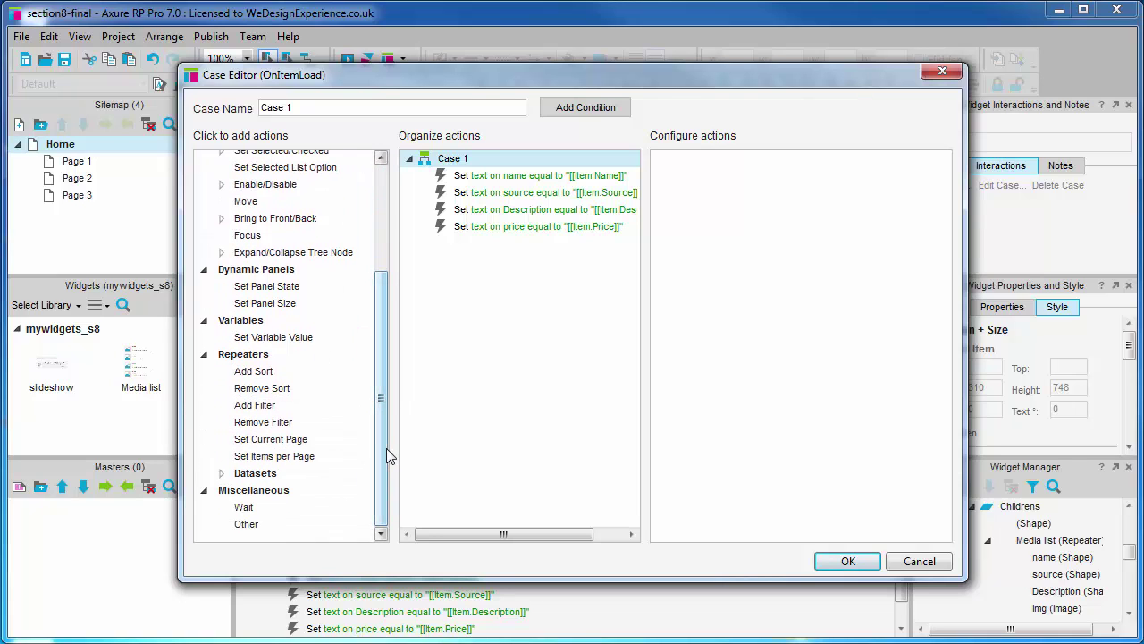
drag(378, 382, 370, 276)
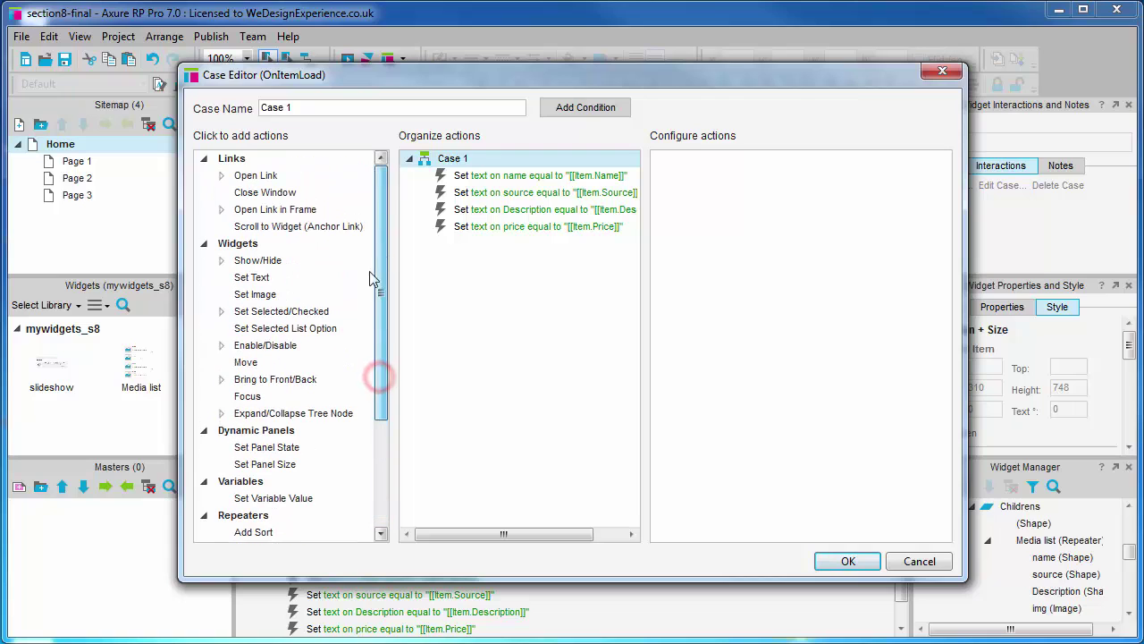
click(262, 294)
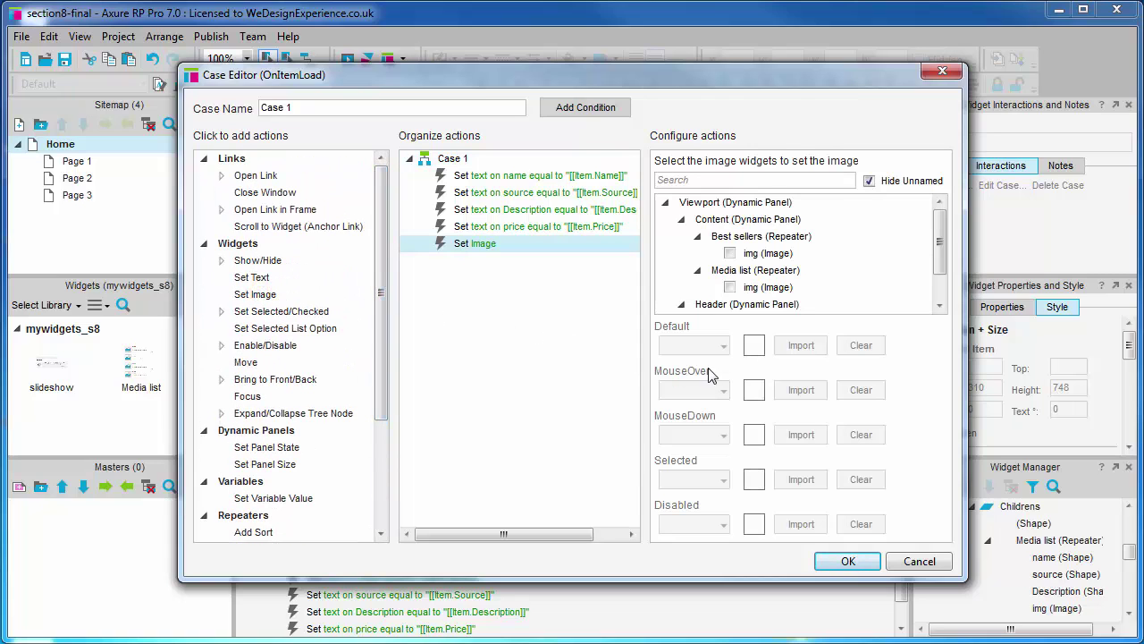
click(729, 253)
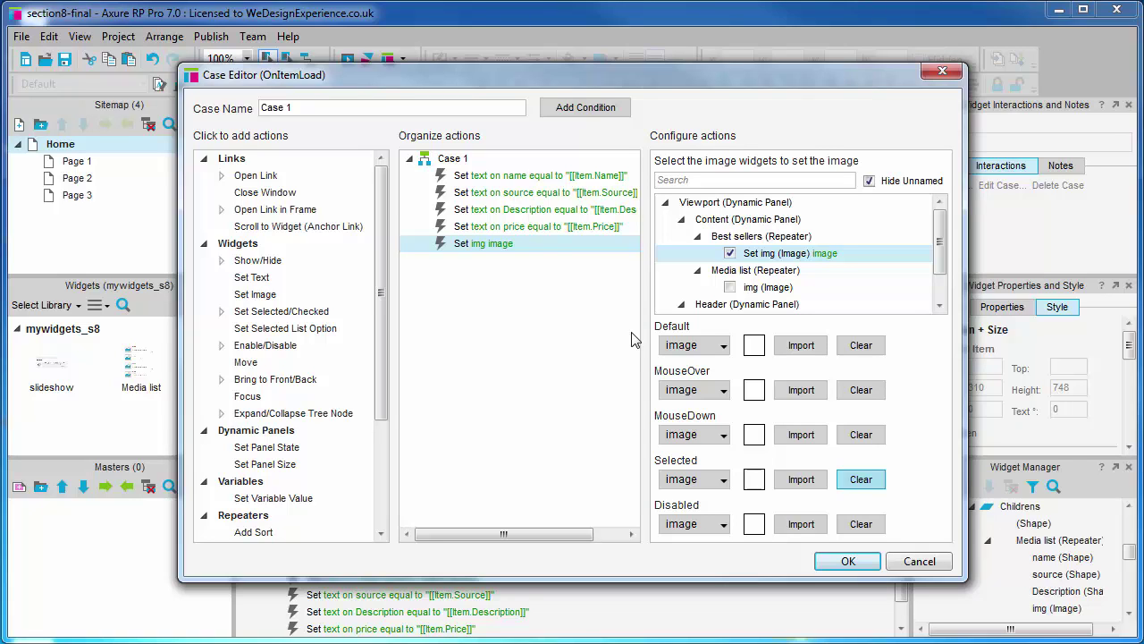
click(723, 345)
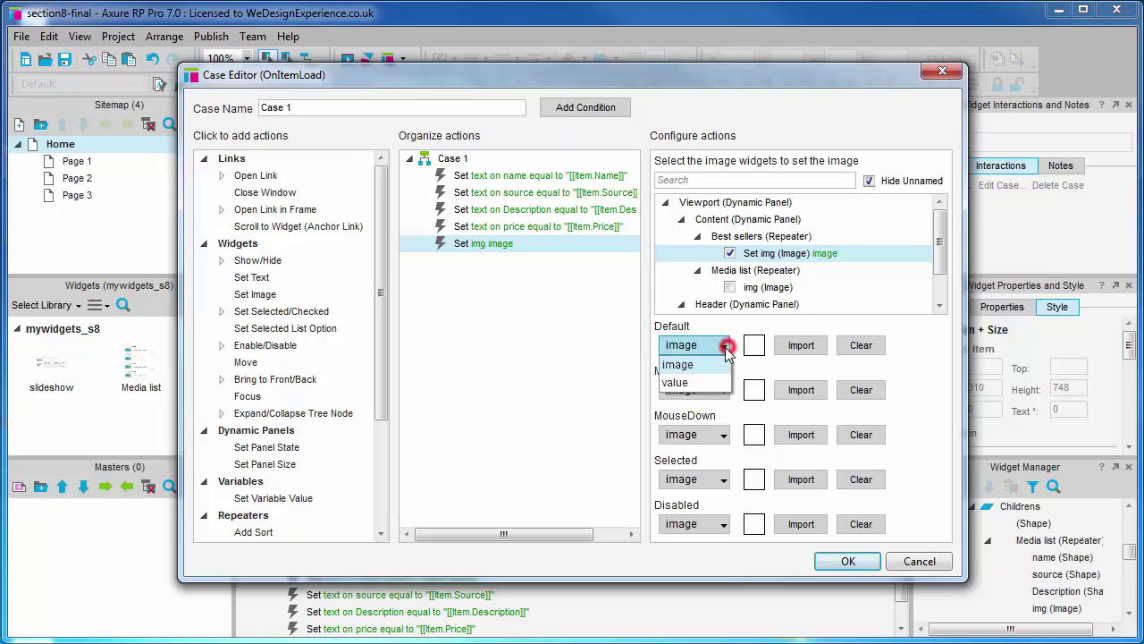
click(715, 376)
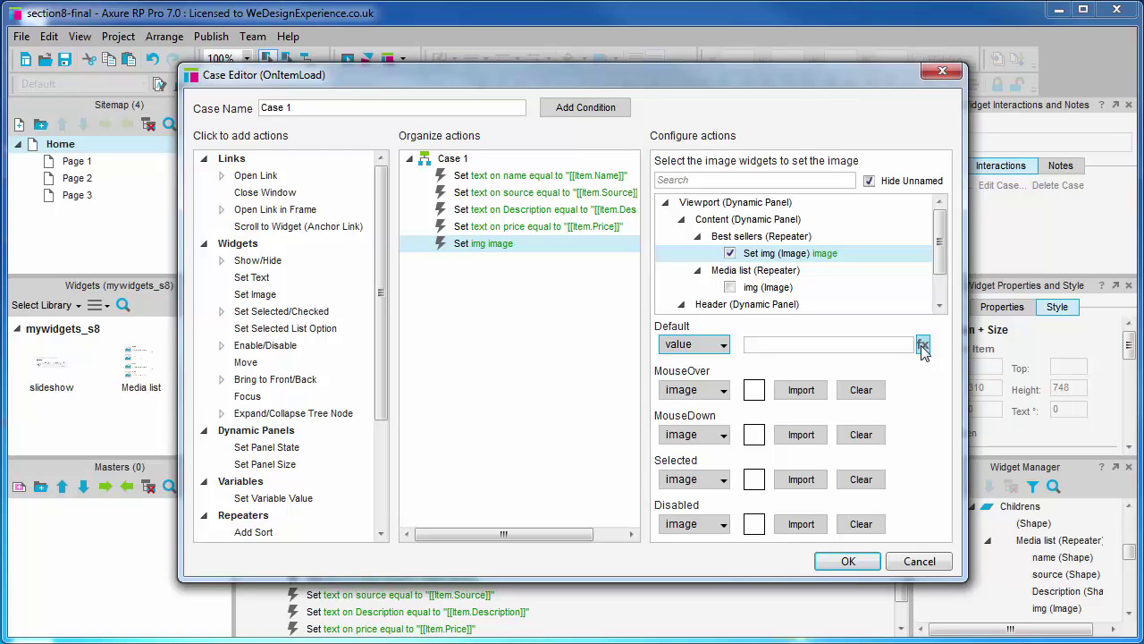
Set the img Default value to [[Item.Img]] and save the case.
click(923, 345)
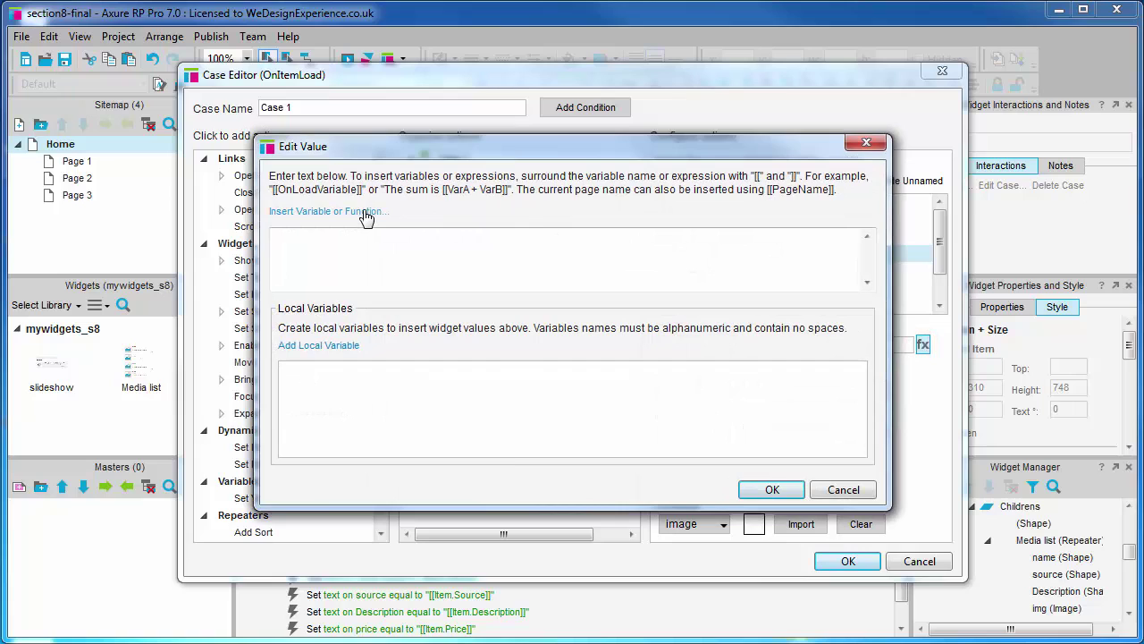
click(365, 215)
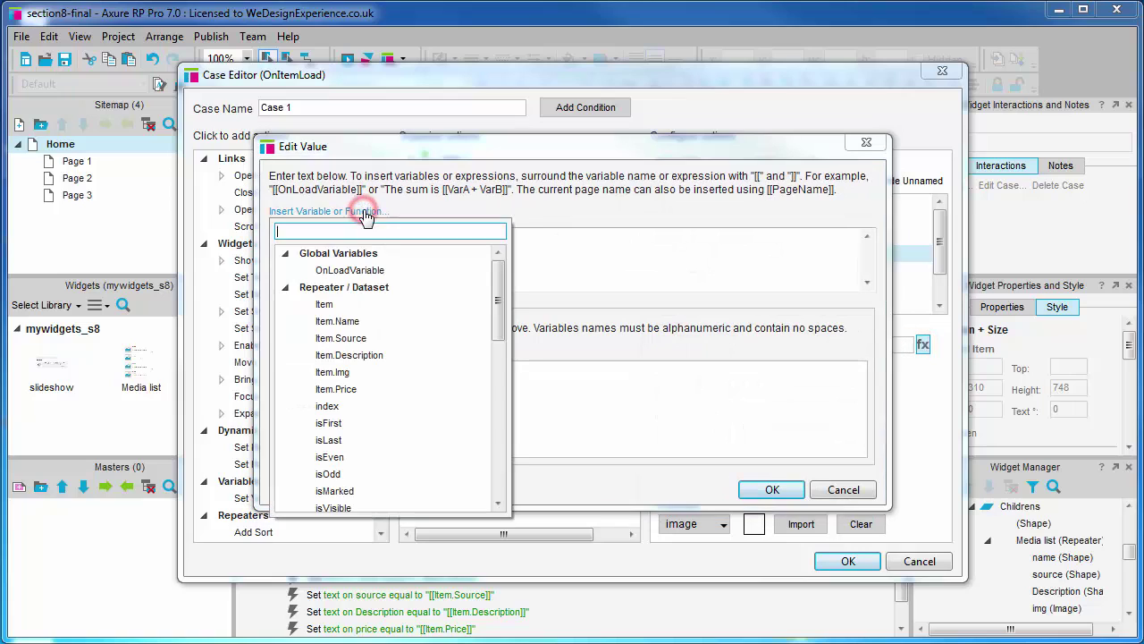
click(346, 374)
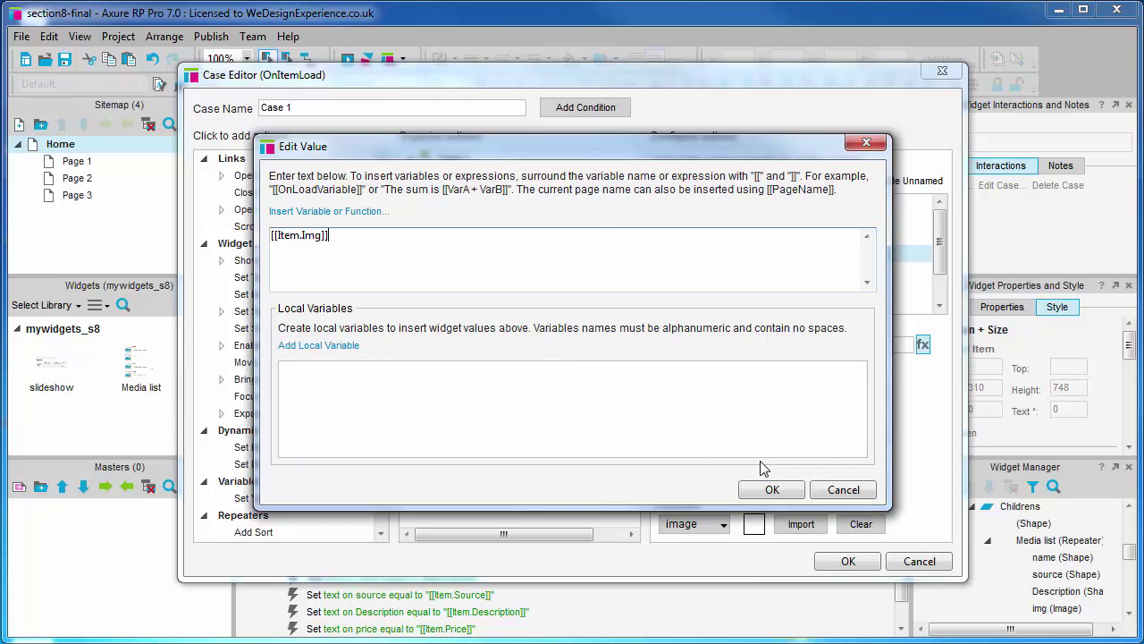
click(777, 489)
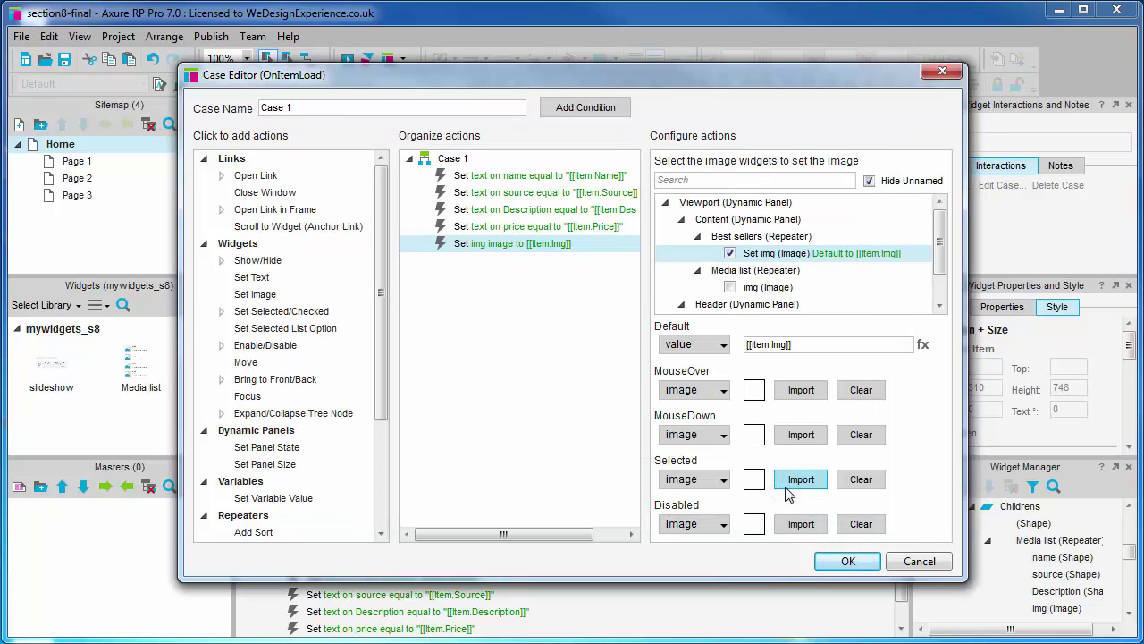
click(840, 561)
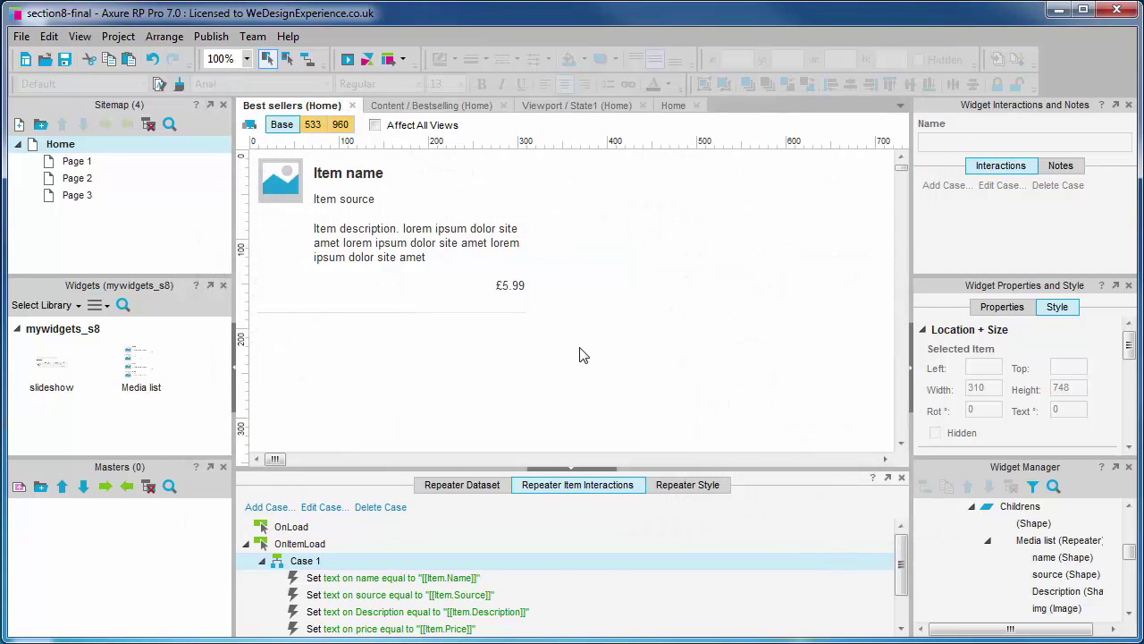
Check the Best sellers repeater on the Bestselling page, then close the Content / Bestselling tab.
click(429, 104)
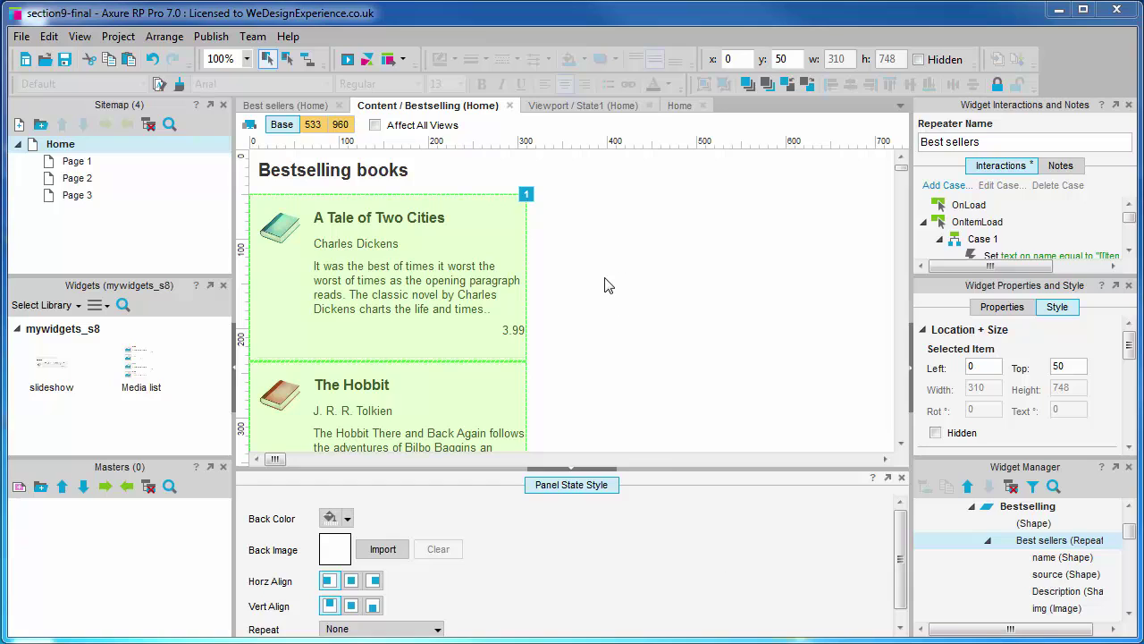
click(605, 284)
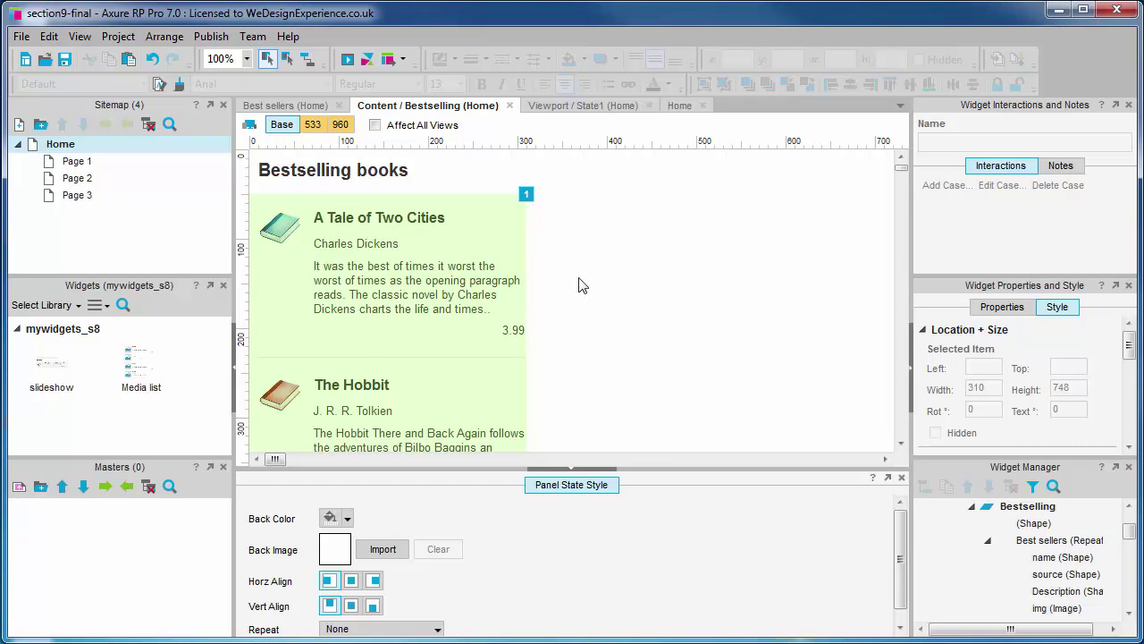
click(419, 245)
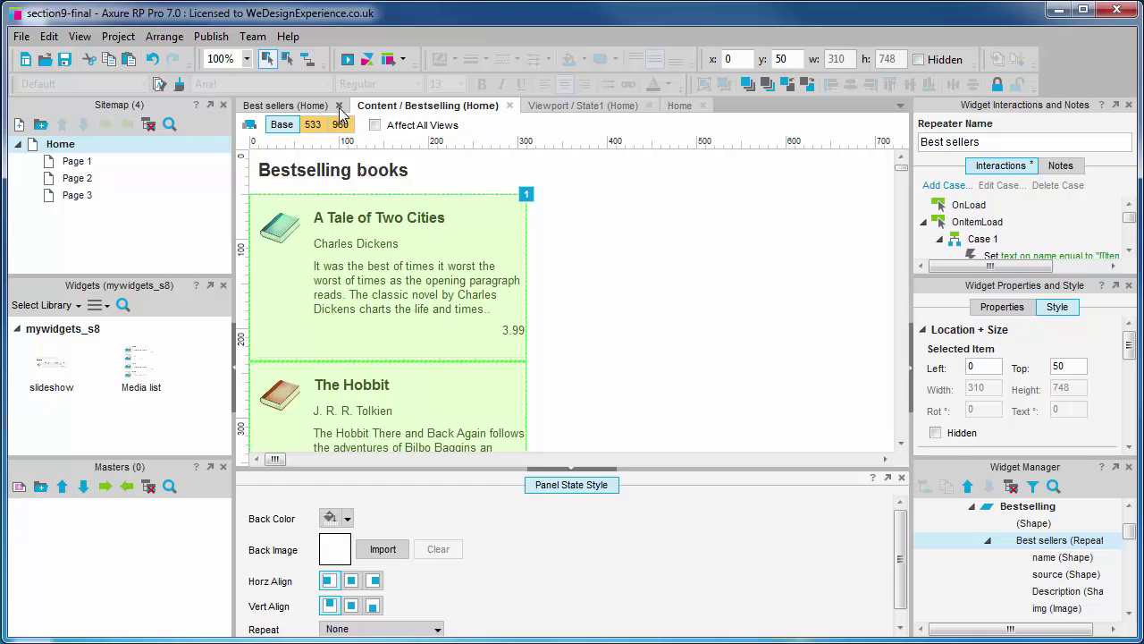
click(282, 109)
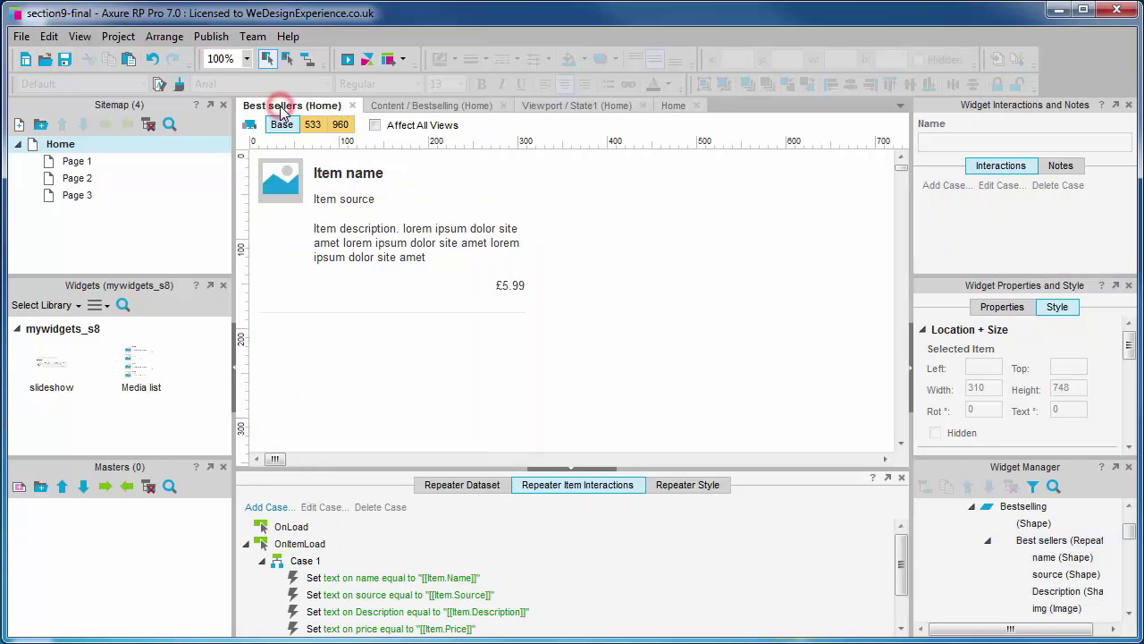
click(451, 107)
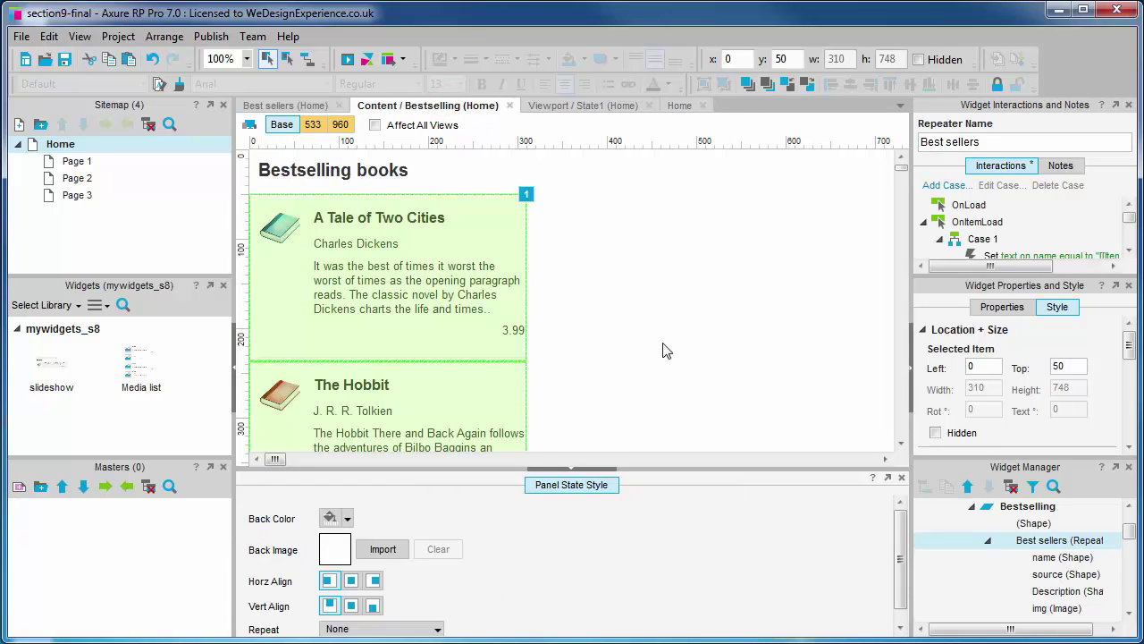
click(509, 105)
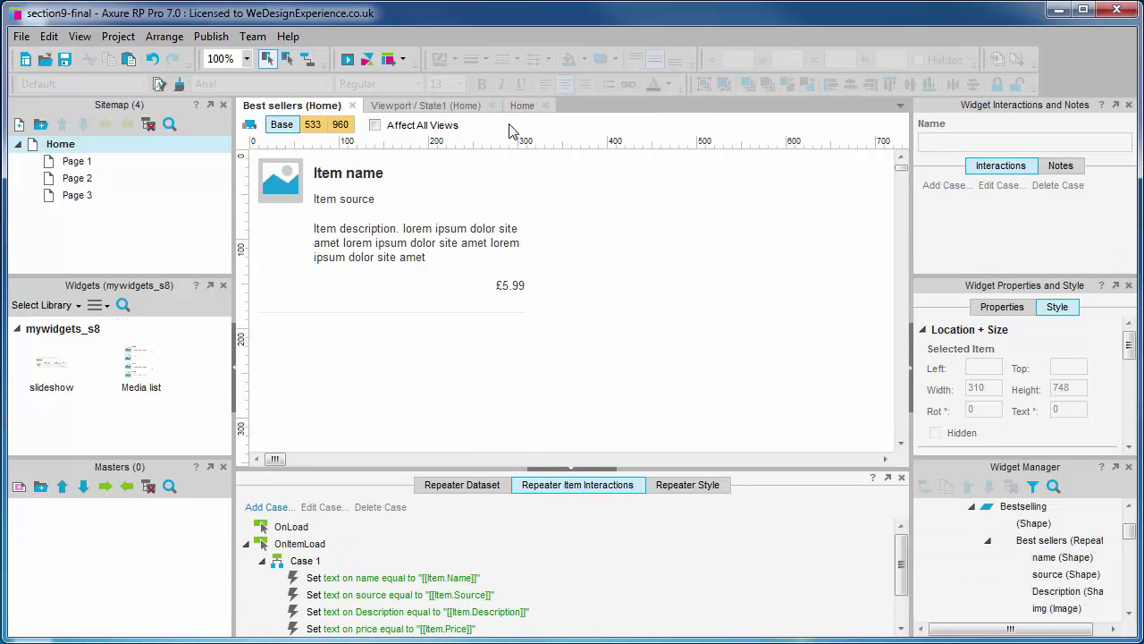
Rename the Content panel's Page 3 state to Classics.
click(442, 107)
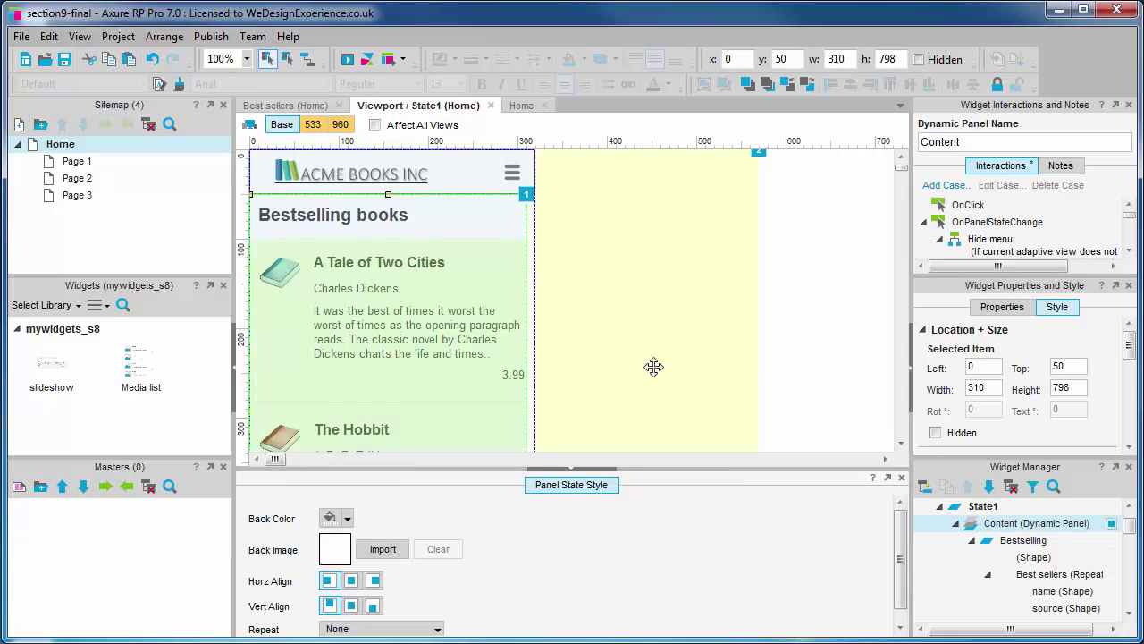
double_click(379, 310)
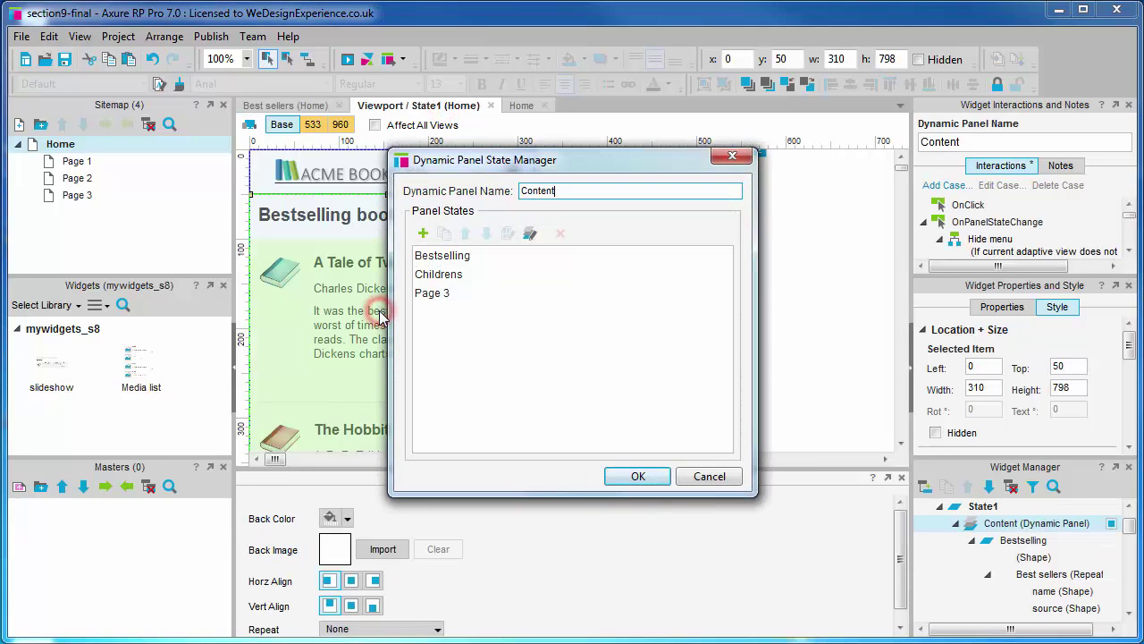
click(440, 295)
click(441, 295)
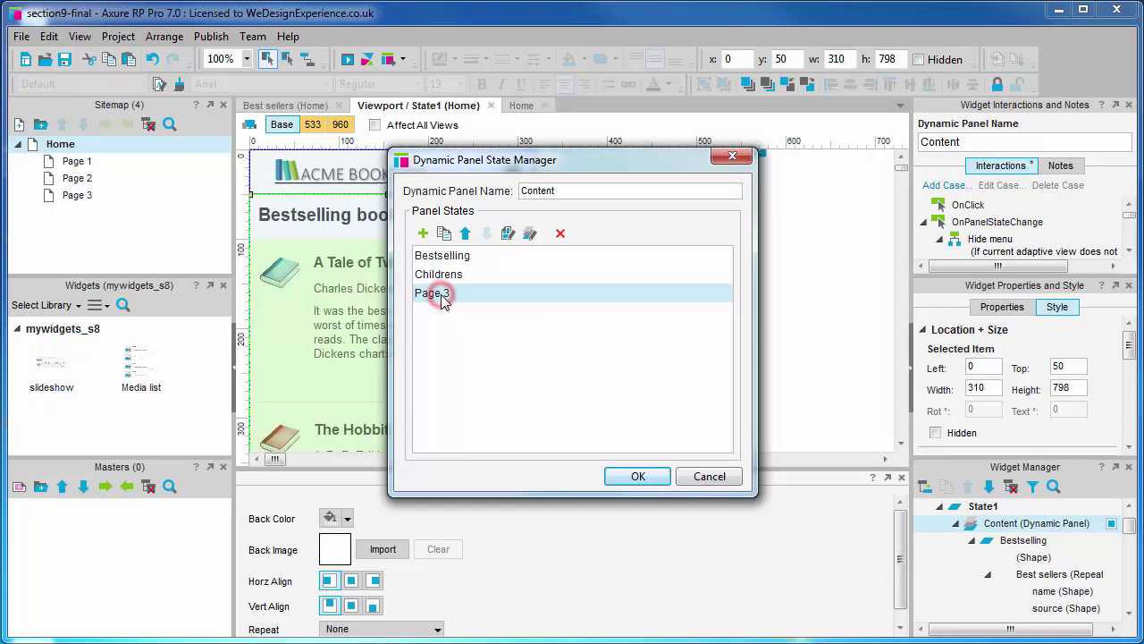
text(Classics)
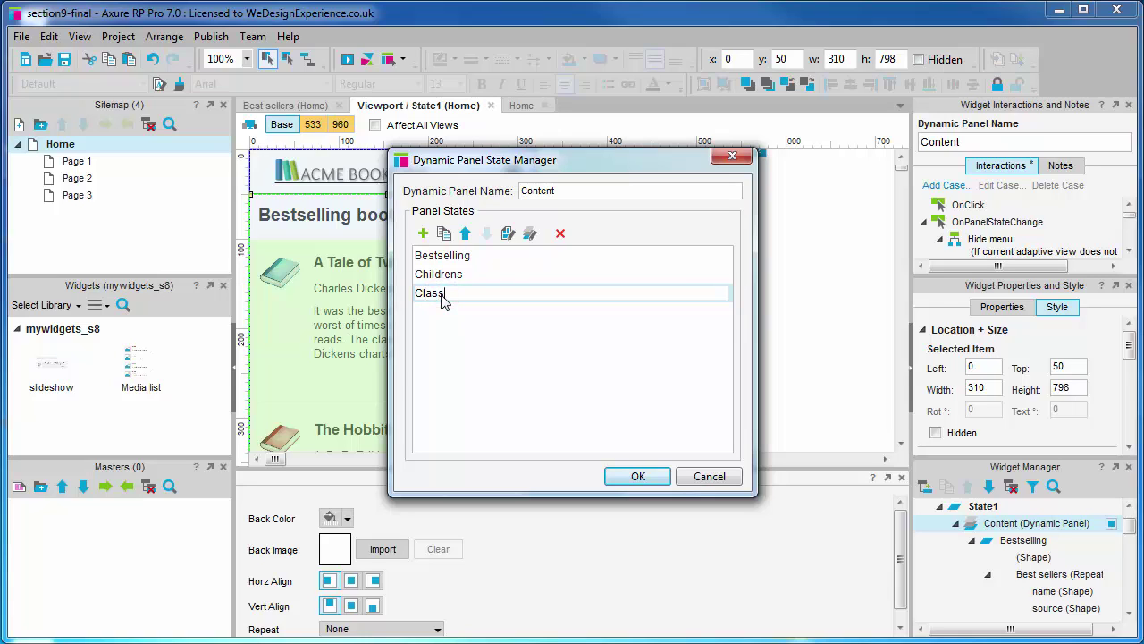
click(525, 345)
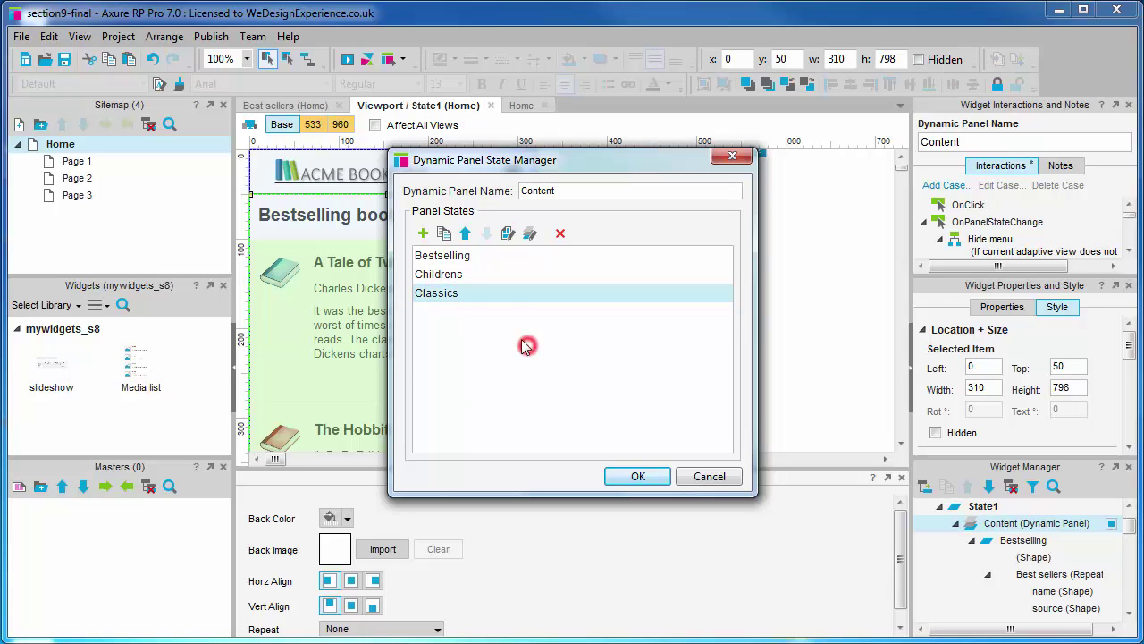
Retitle the Classics state heading 'Classics', delete the lorem body text, and add a Media list repeater below.
double_click(505, 294)
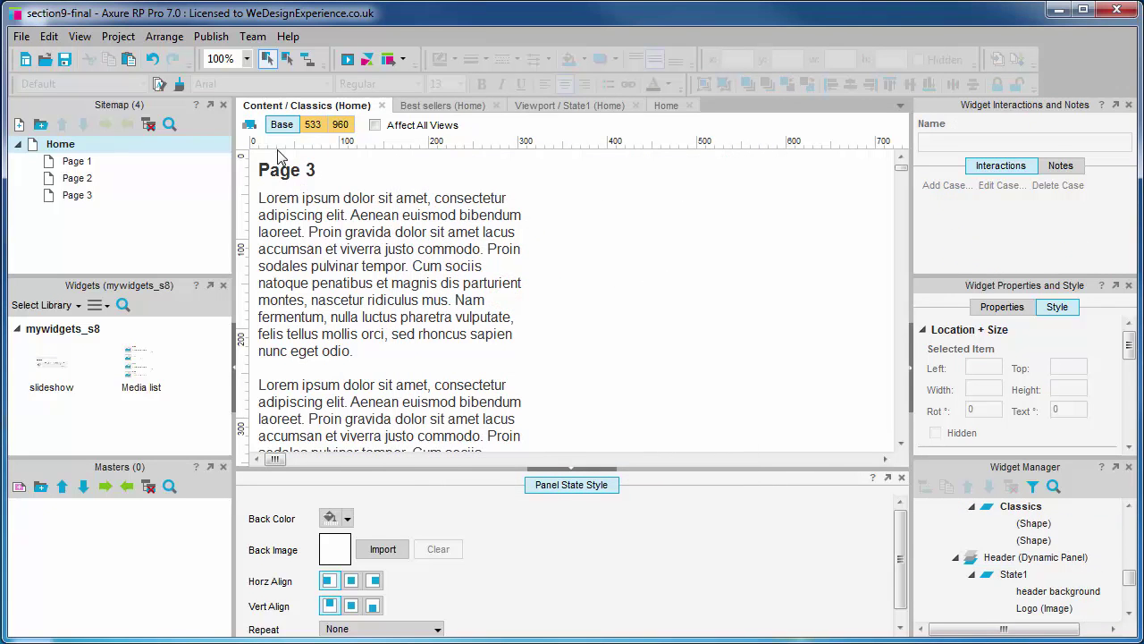
click(294, 175)
double_click(294, 175)
text(Classics)
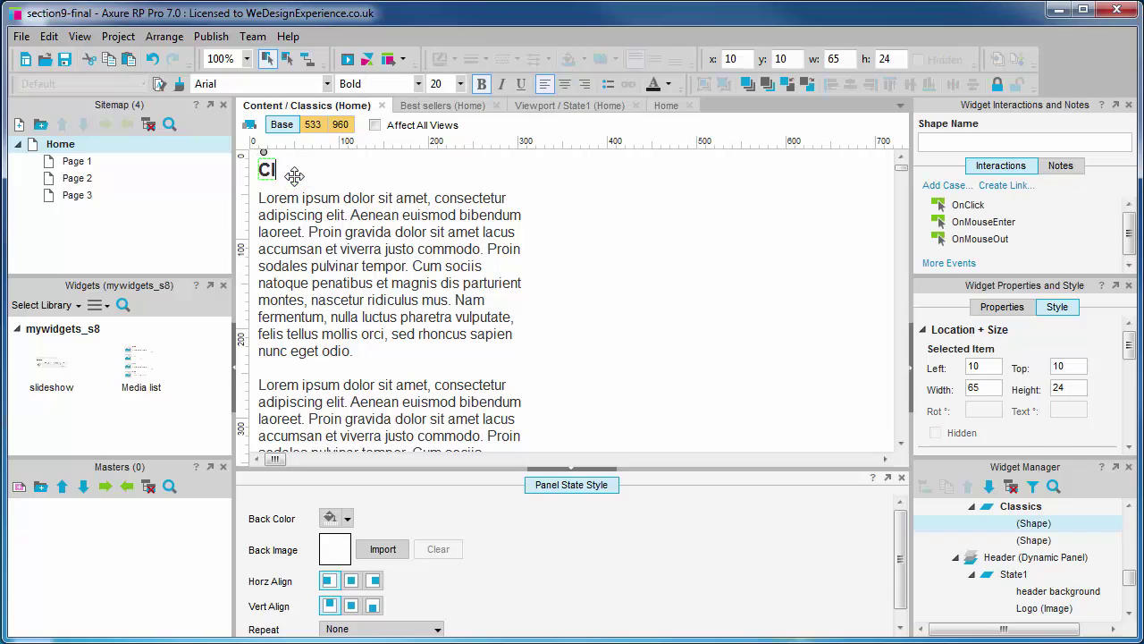
click(442, 273)
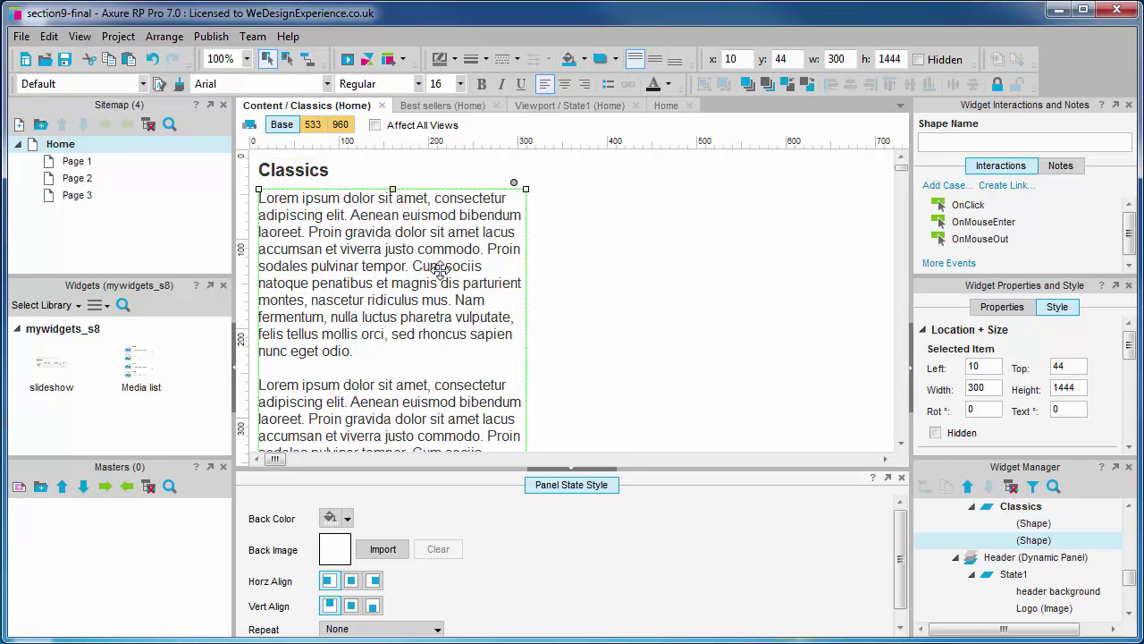
key(Delete)
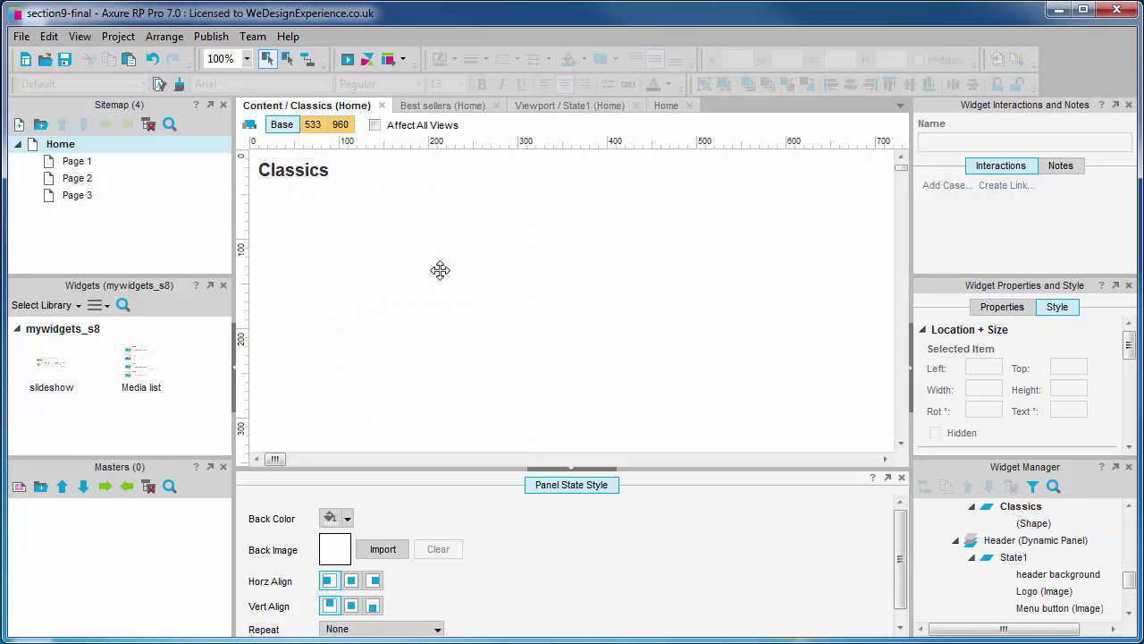
drag(141, 362, 255, 195)
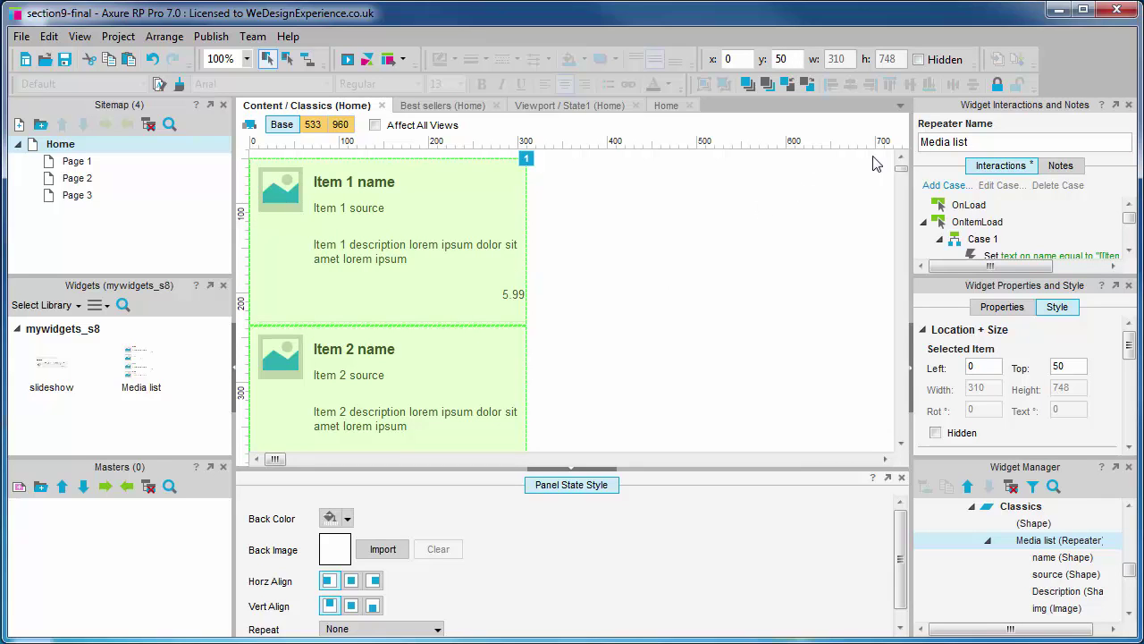
Name the new repeater Classics.
click(971, 142)
key(ctrl+a)
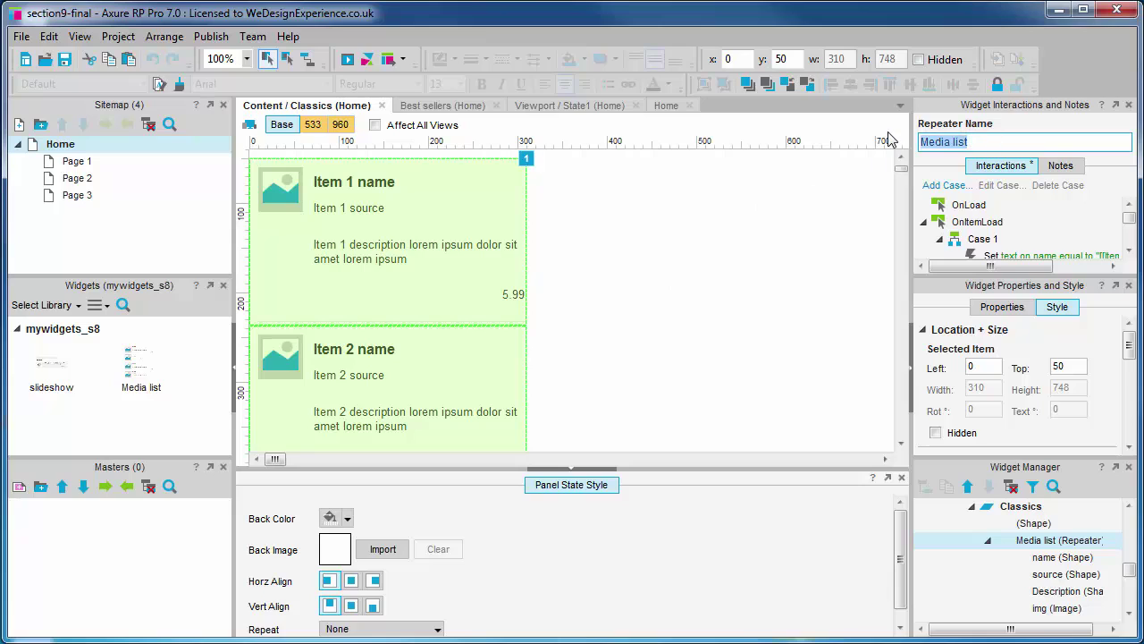
text(Classics)
click(620, 282)
Open the Classics repeater's item layout and show its Item 1–4 dataset rows.
scroll(617, 320, up, 1)
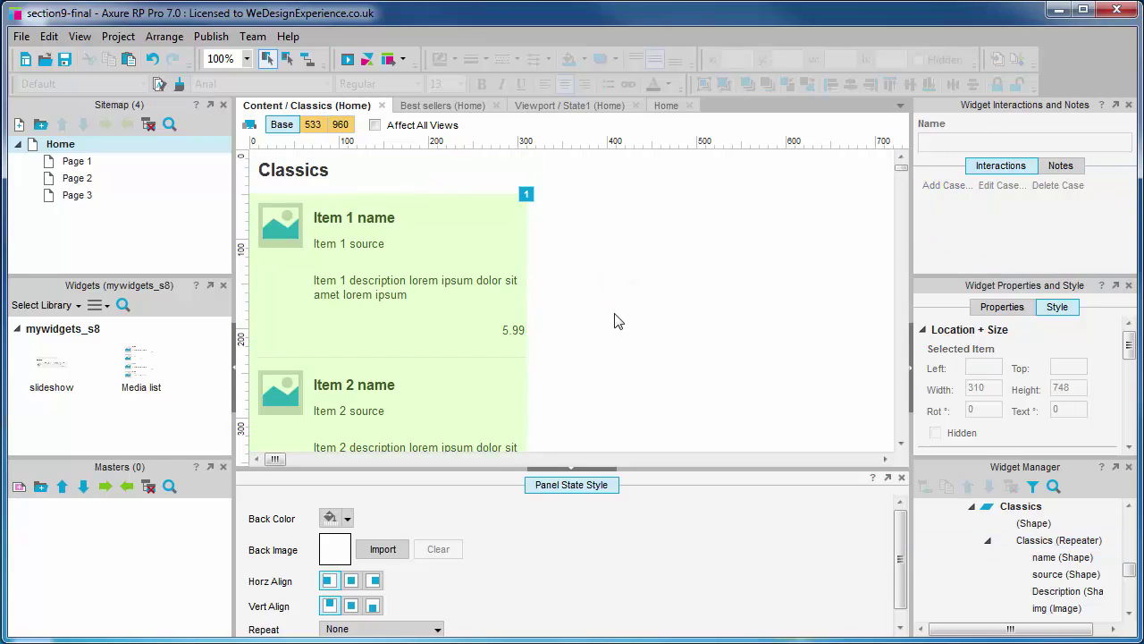
click(375, 283)
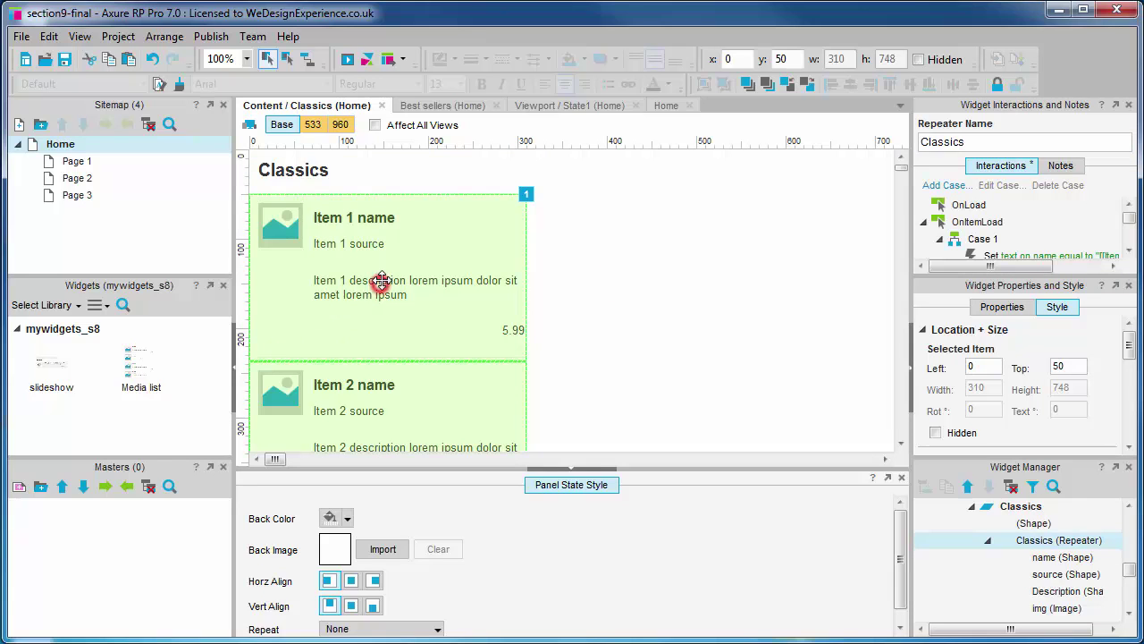
double_click(404, 281)
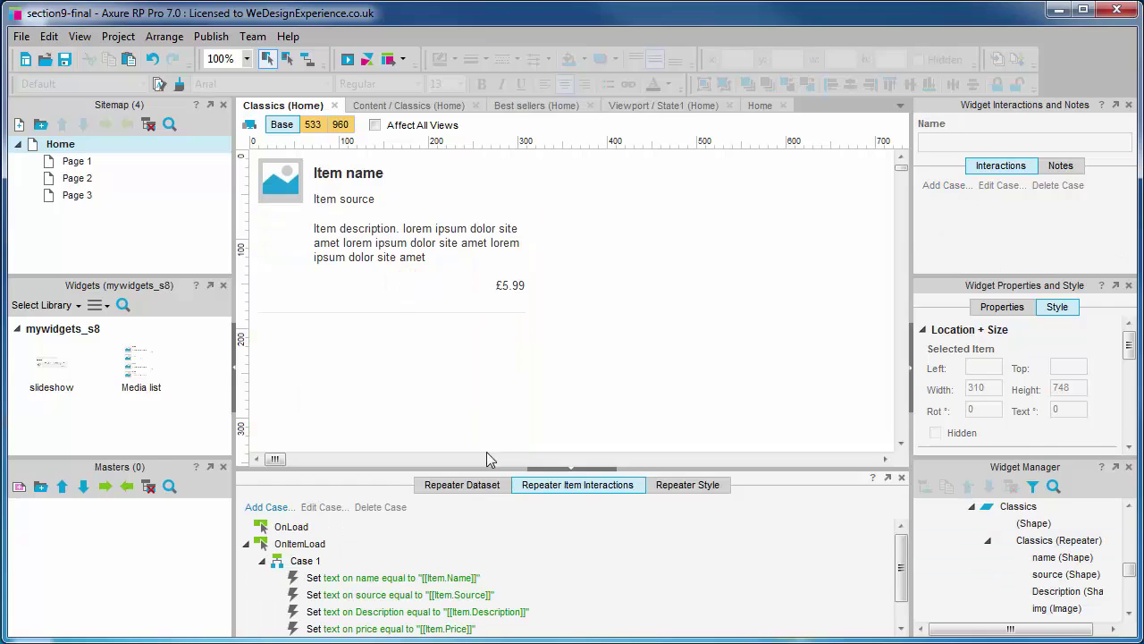
click(476, 485)
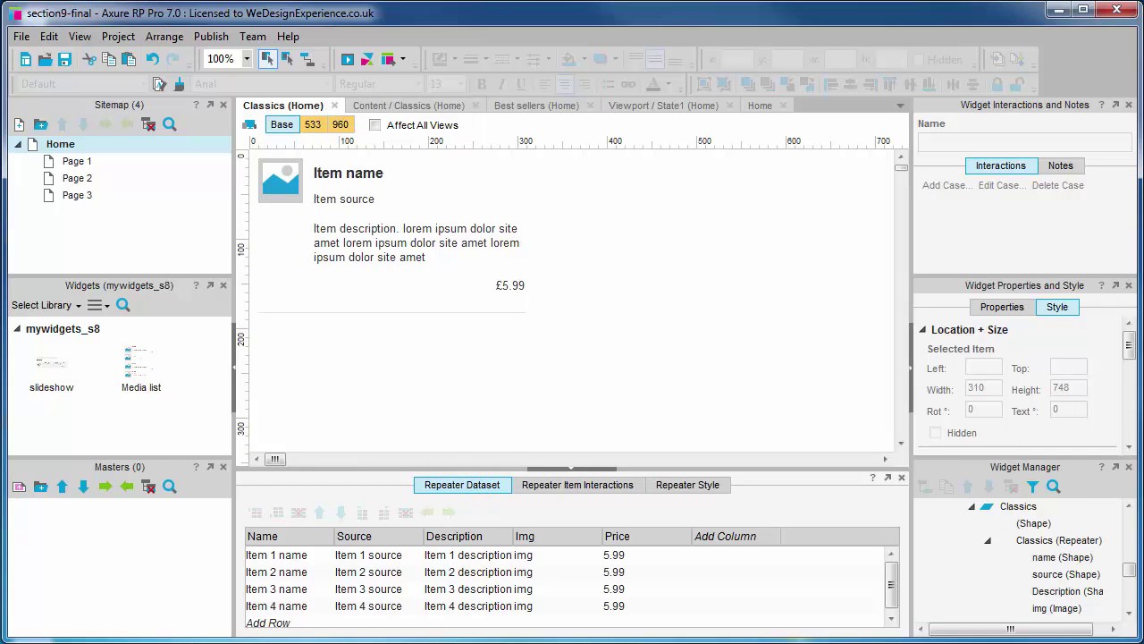
Copy the four classic book rows A1:E4 from classics.csv, then minimize the browser.
key(alt+Tab)
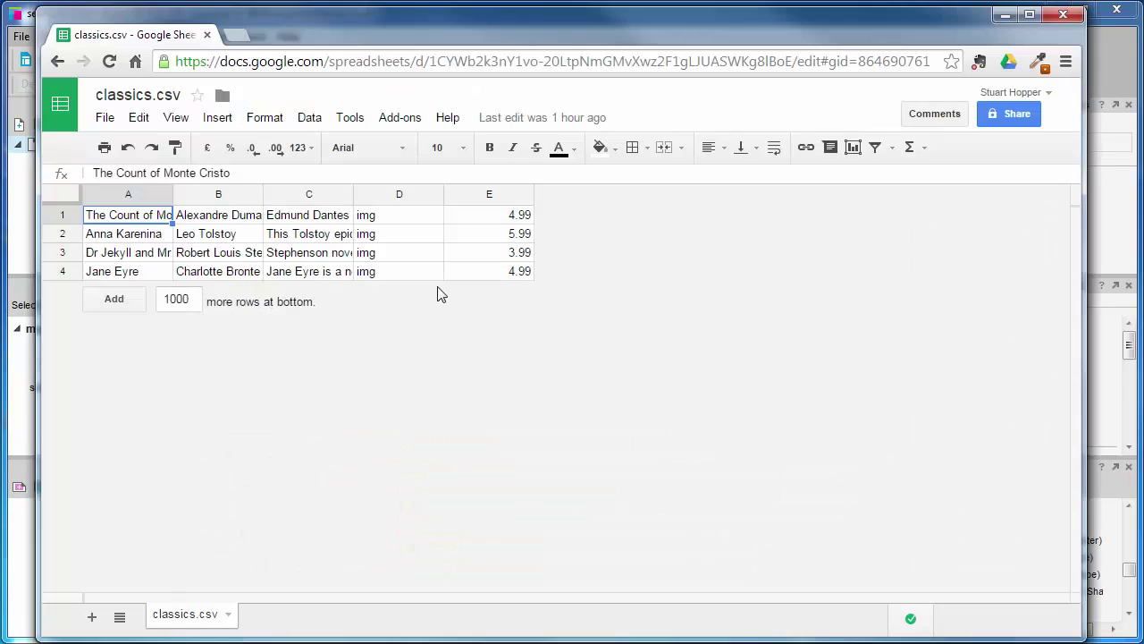
drag(133, 221, 498, 271)
right_click(487, 217)
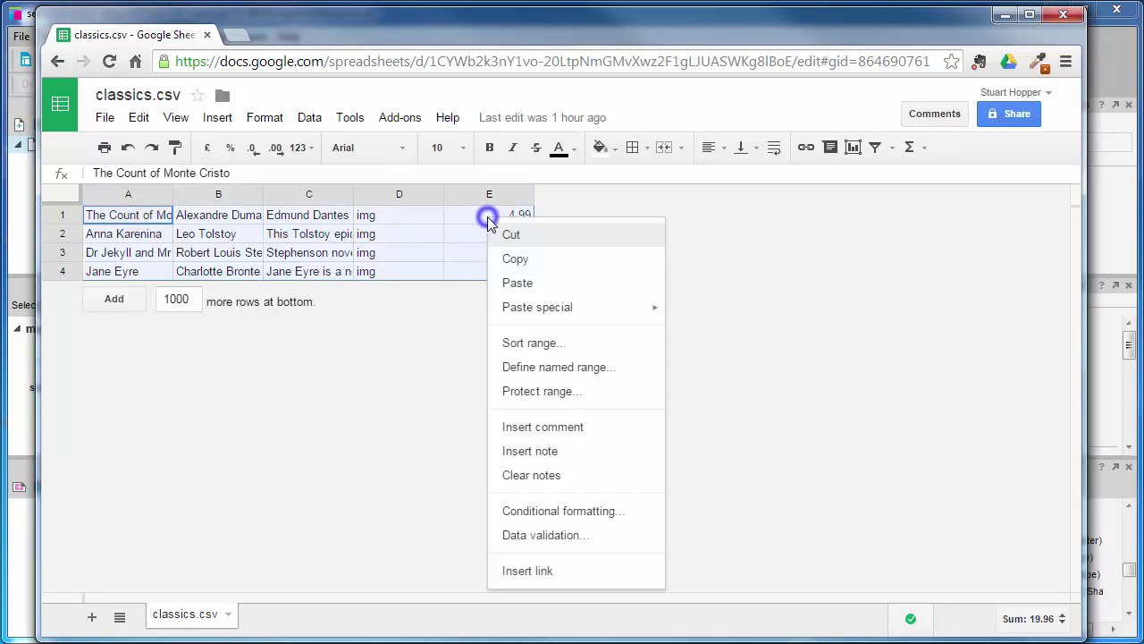
click(517, 261)
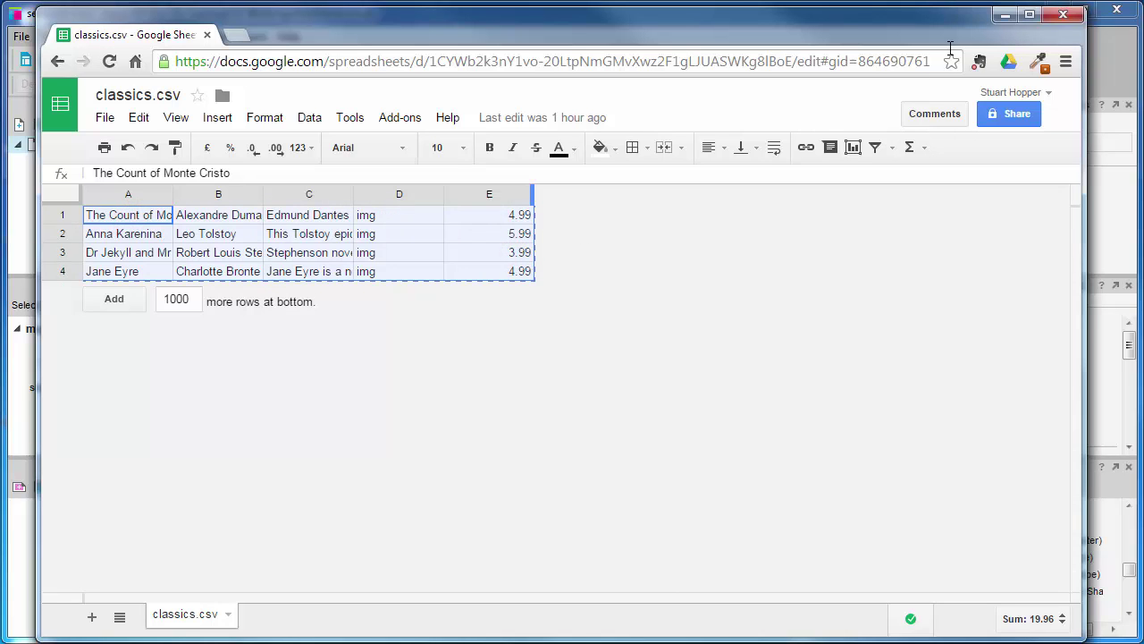
click(1004, 16)
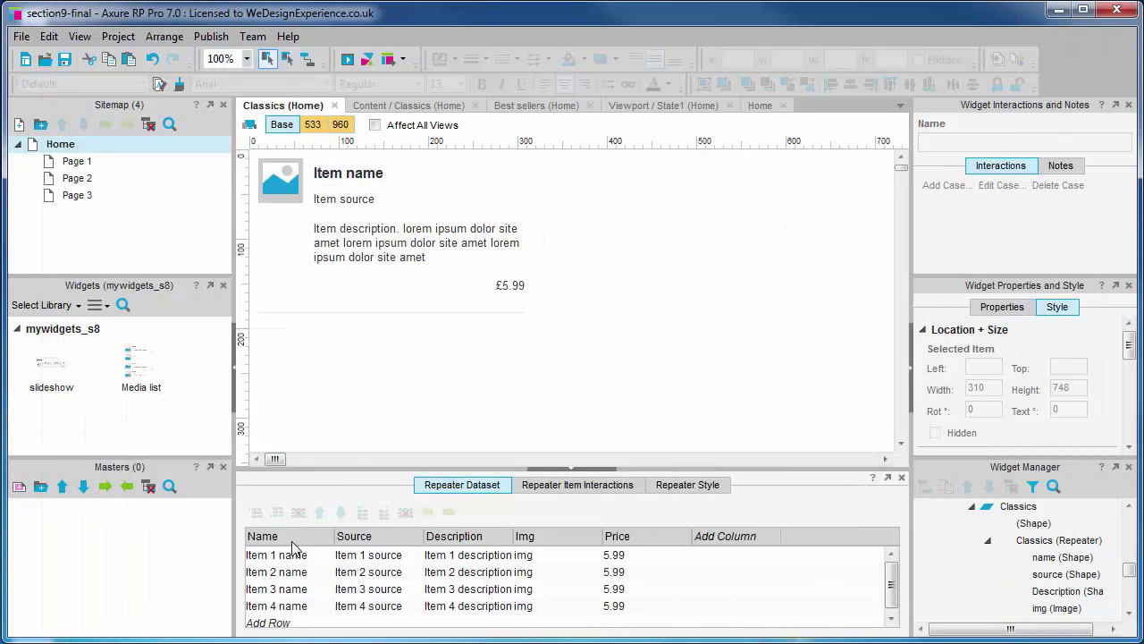
Paste the four classic books into the Classics dataset and fill its Img column with the Best sellers image files.
click(290, 552)
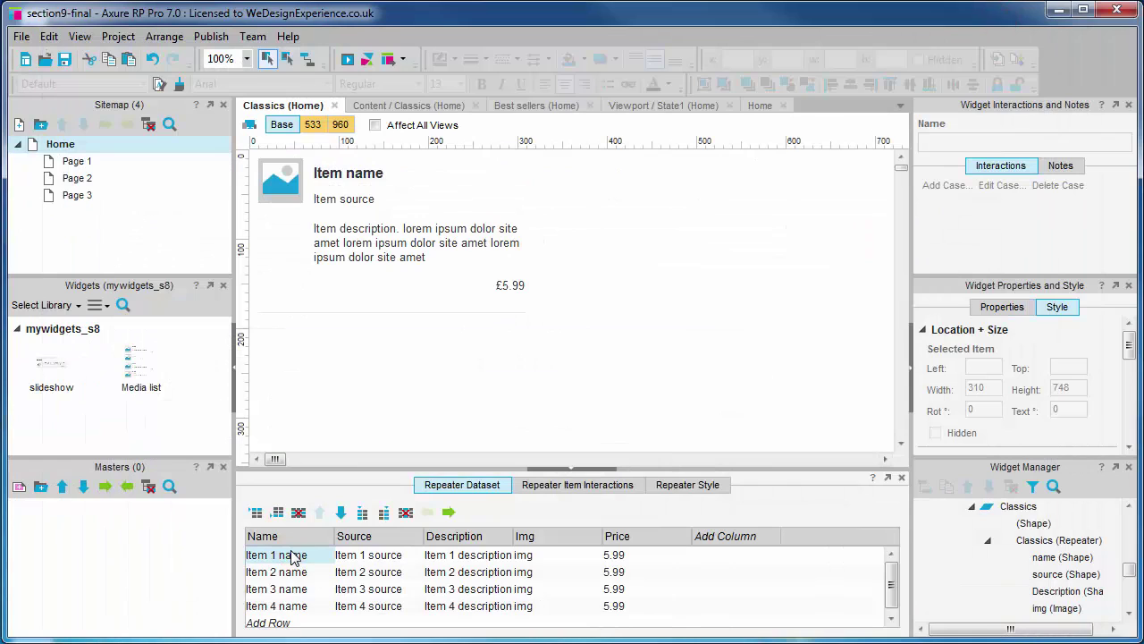
key(ctrl+v)
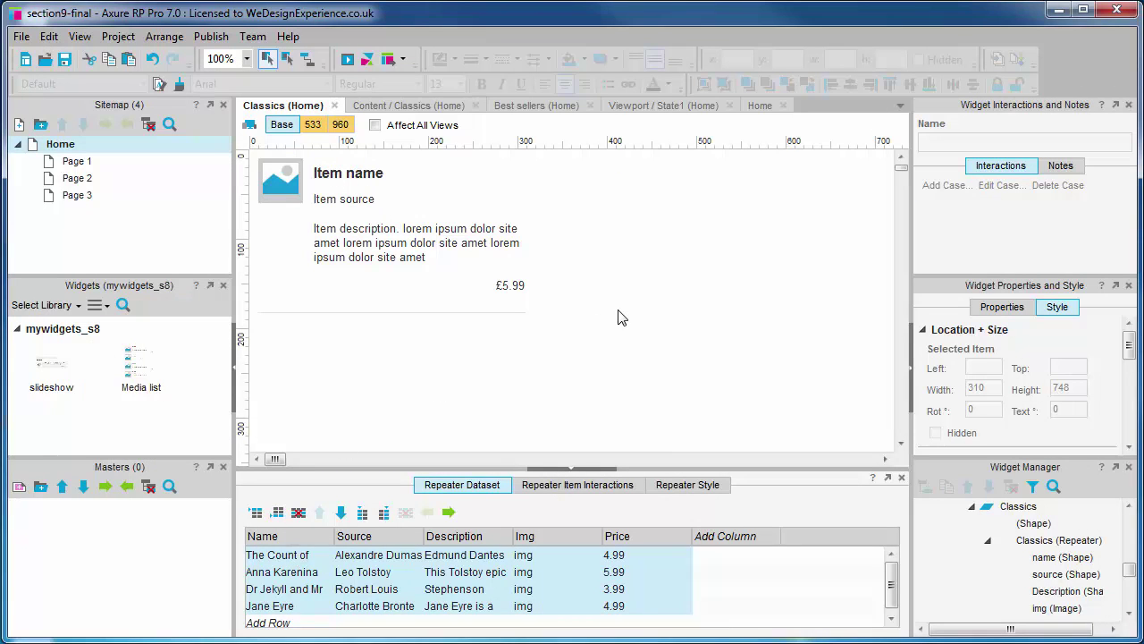
click(529, 107)
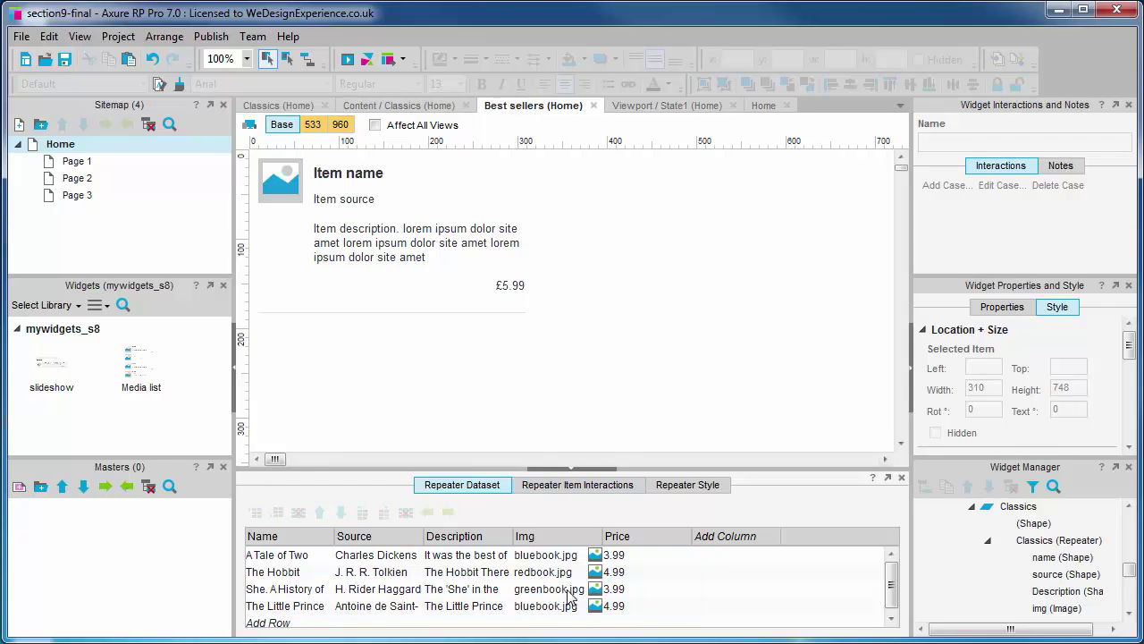
drag(559, 556, 561, 607)
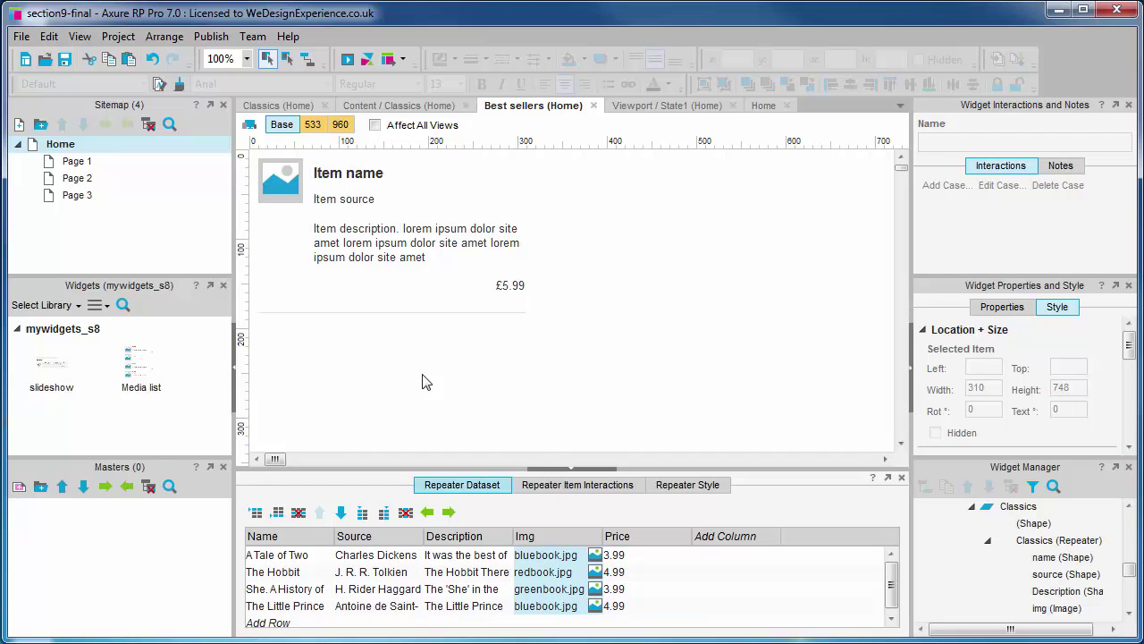
click(277, 106)
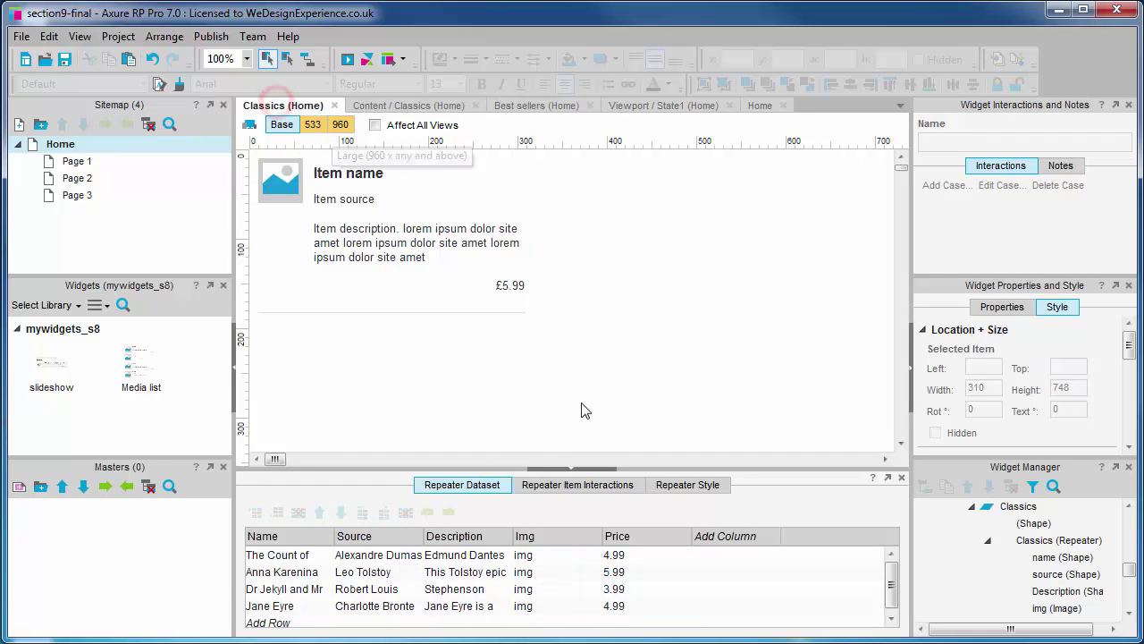
drag(548, 556, 550, 612)
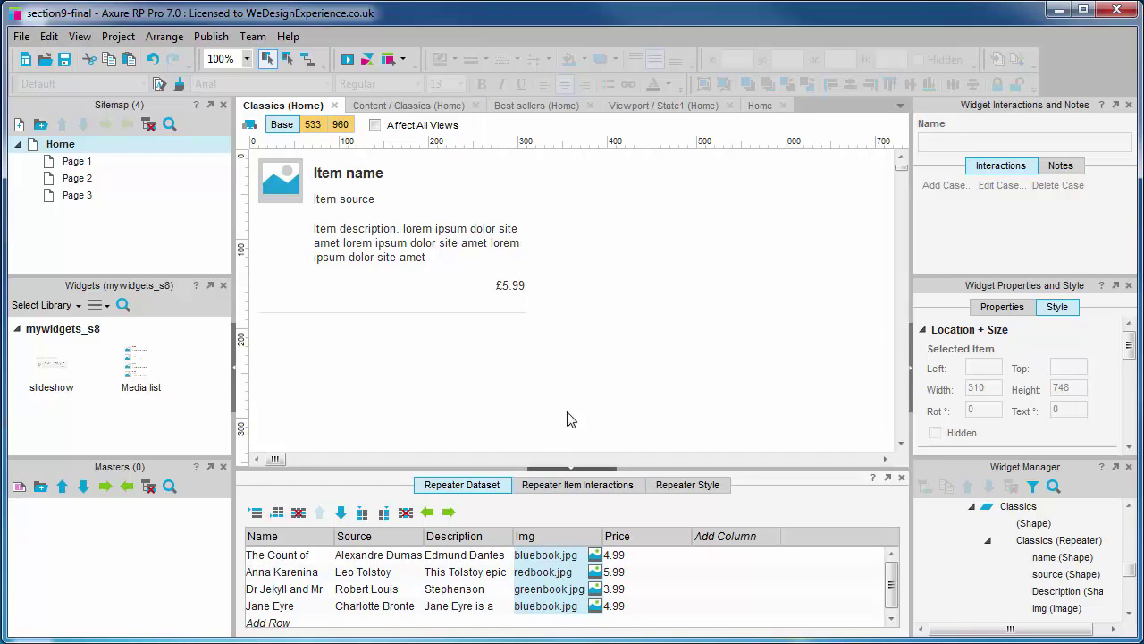
click(613, 345)
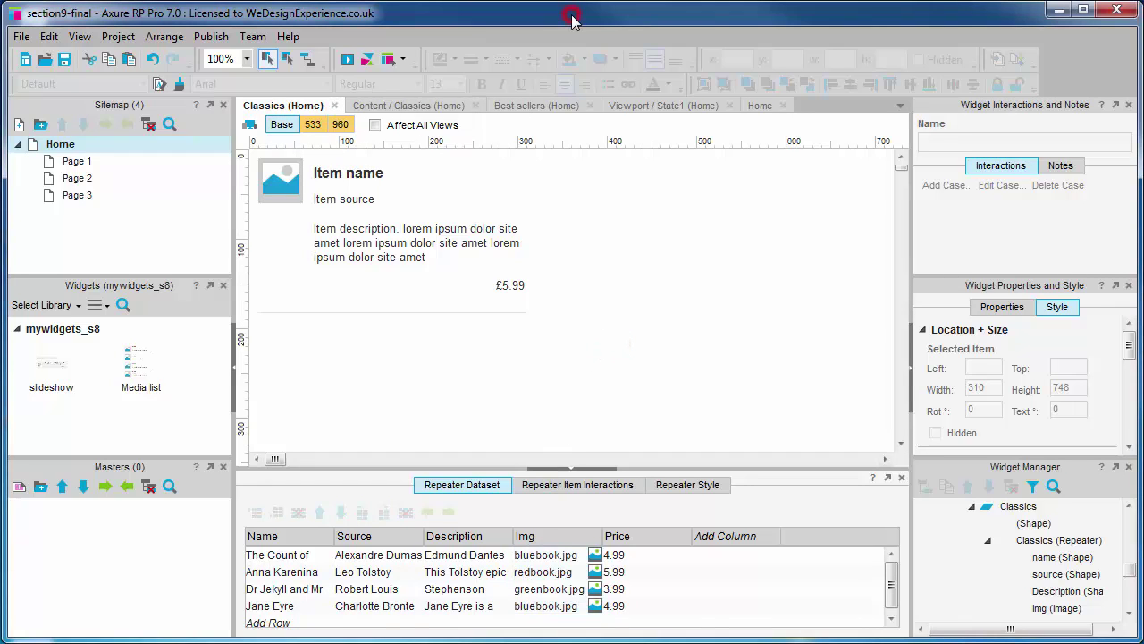
Add a Set Image action to the item-load Case 1 that sets the Classics img to [[Item.Img]].
click(566, 488)
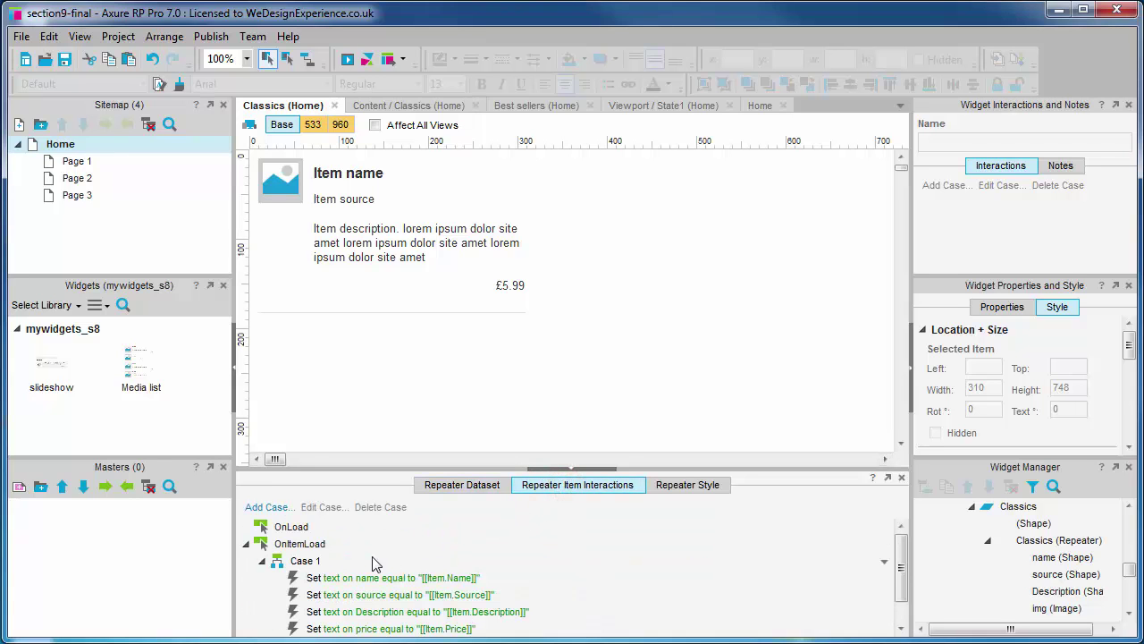
double_click(329, 561)
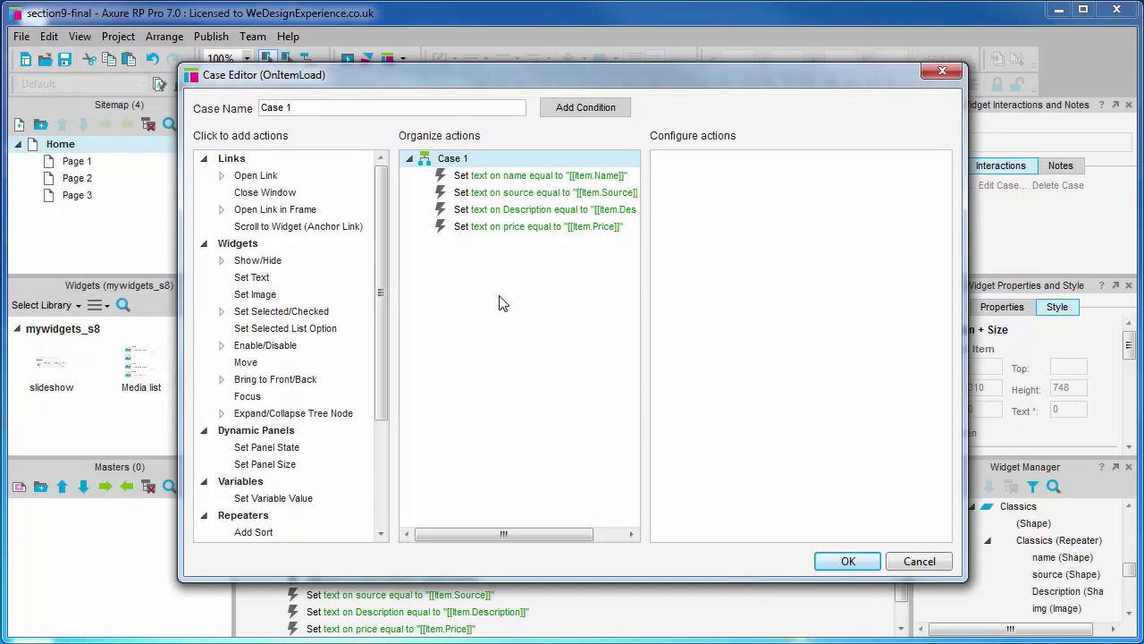
click(315, 295)
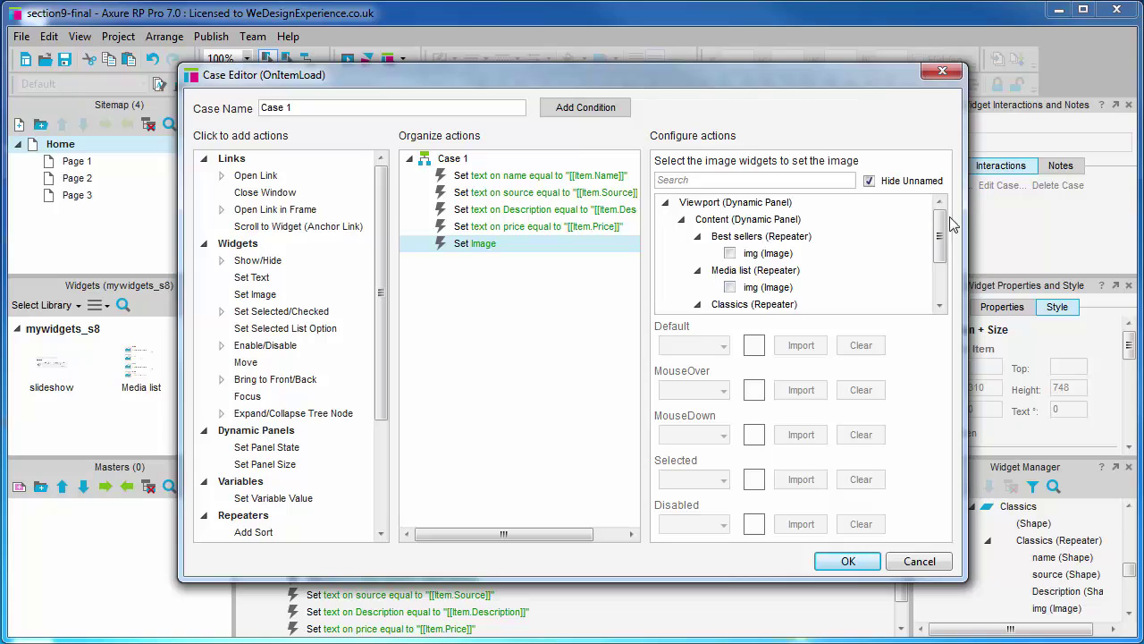
scroll(939, 238, down, 2)
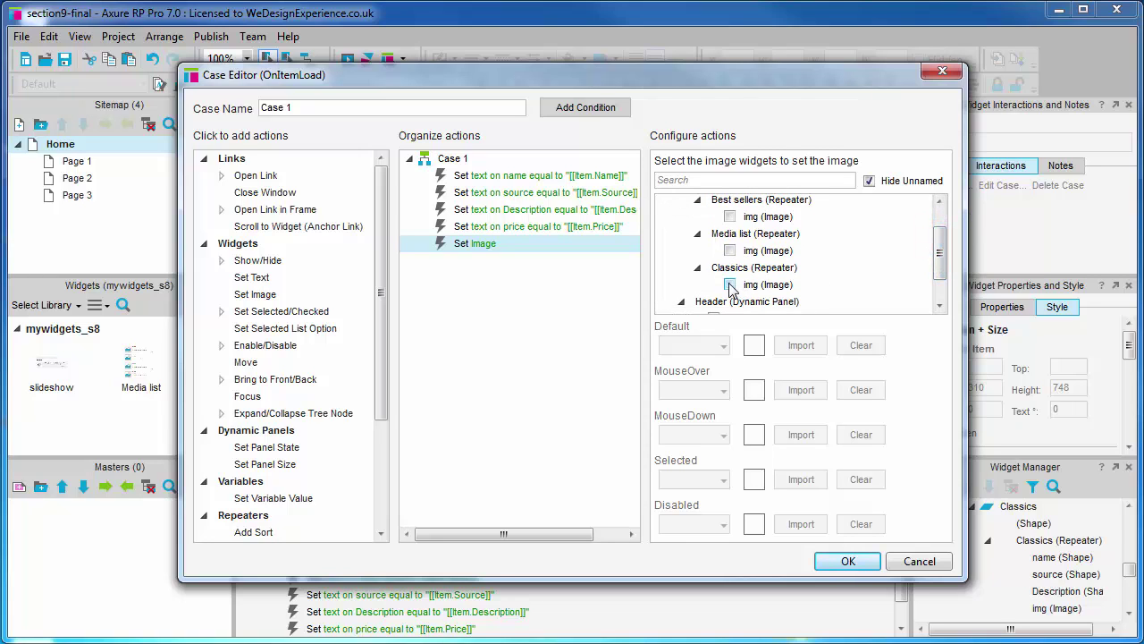
click(731, 285)
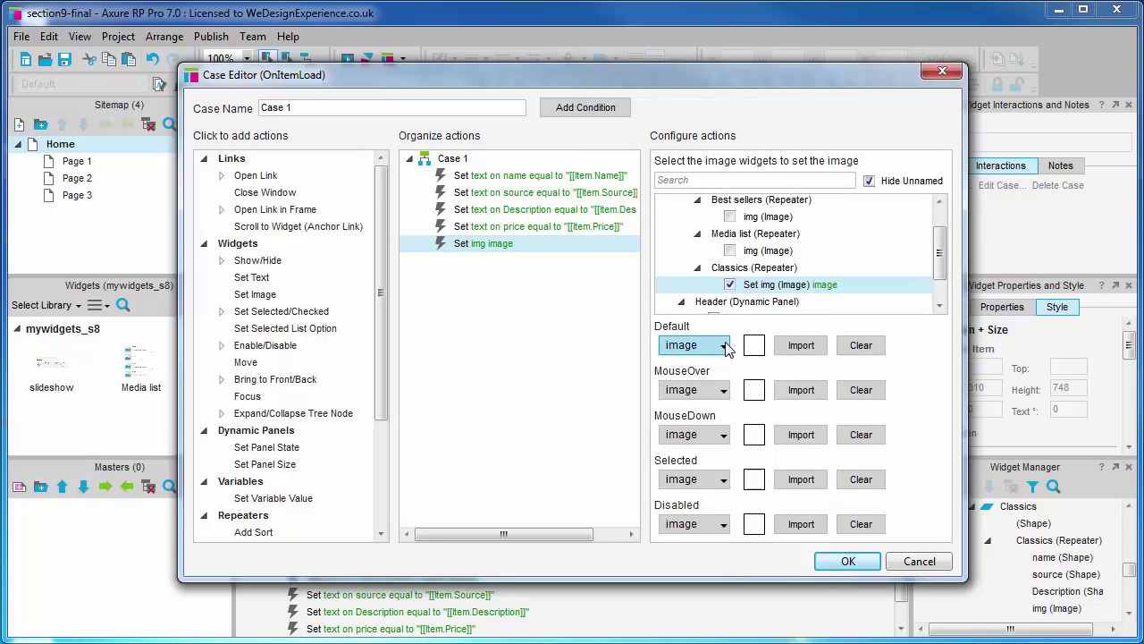
click(725, 347)
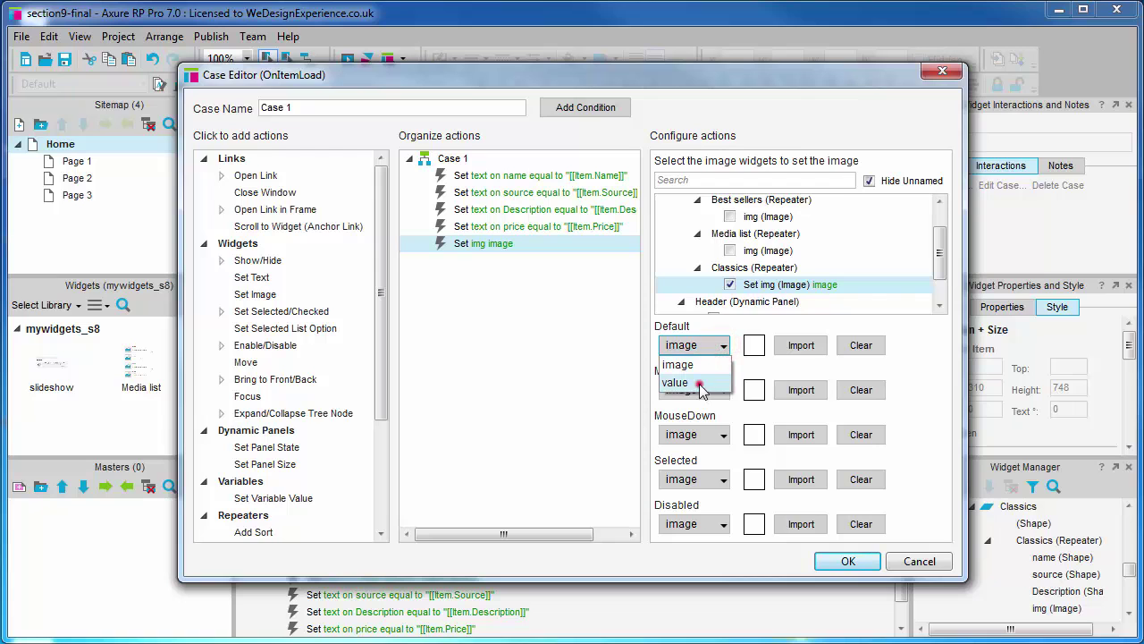
click(684, 380)
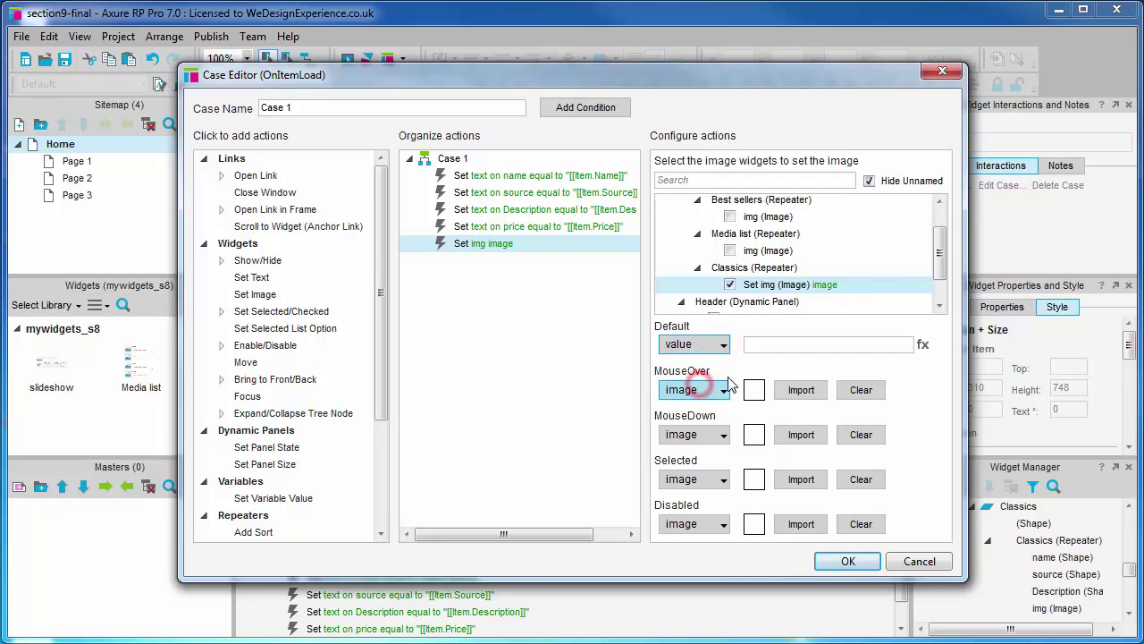
click(922, 344)
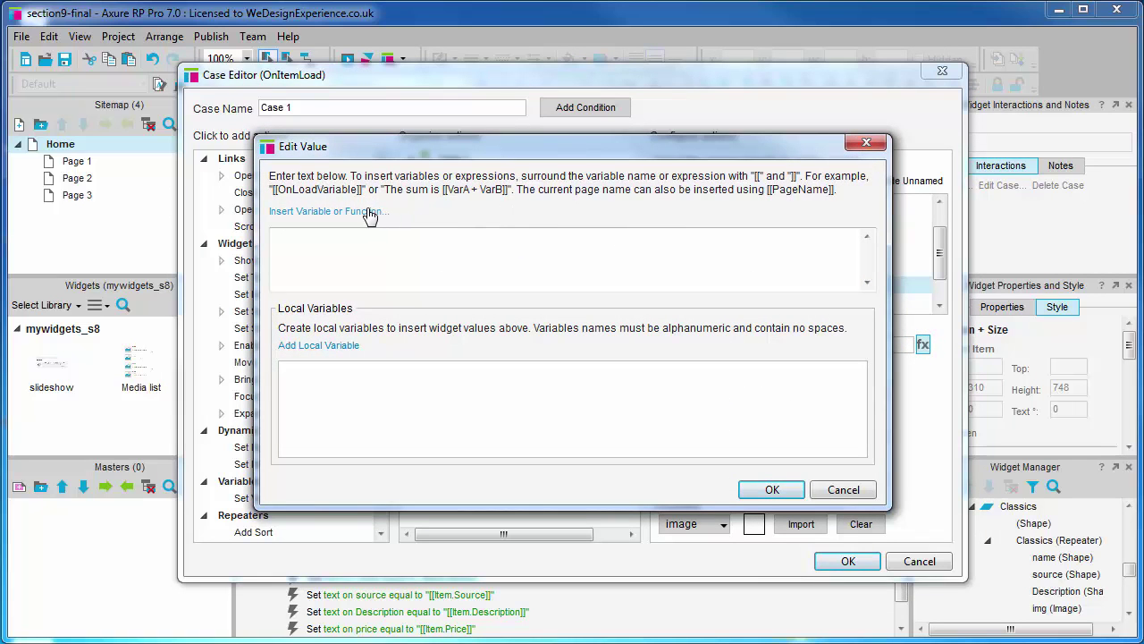
click(366, 212)
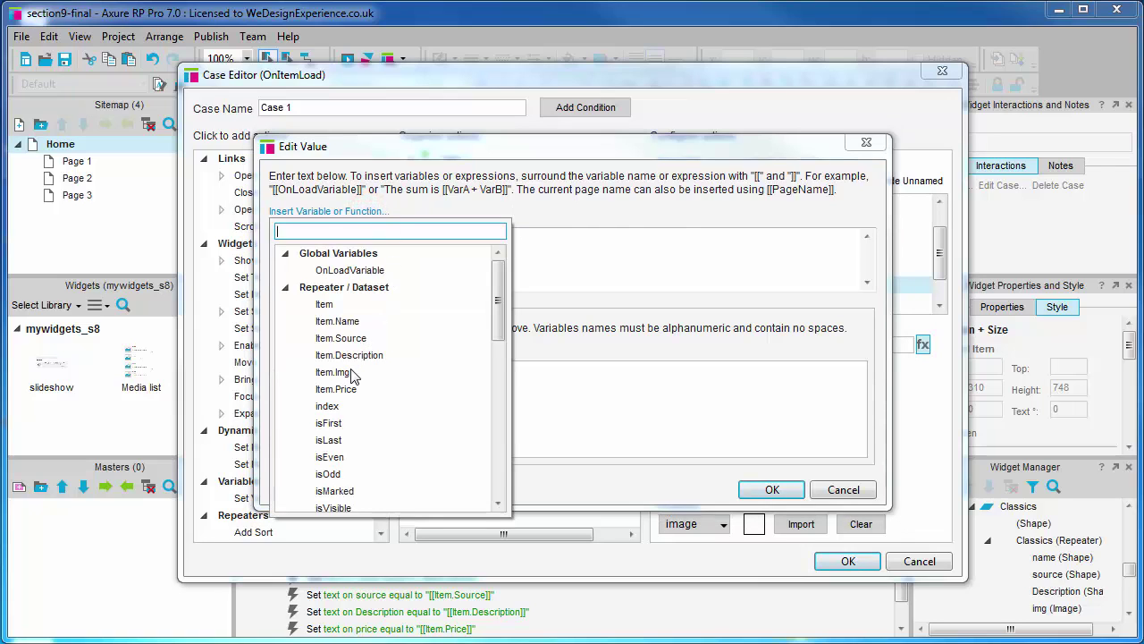
click(345, 373)
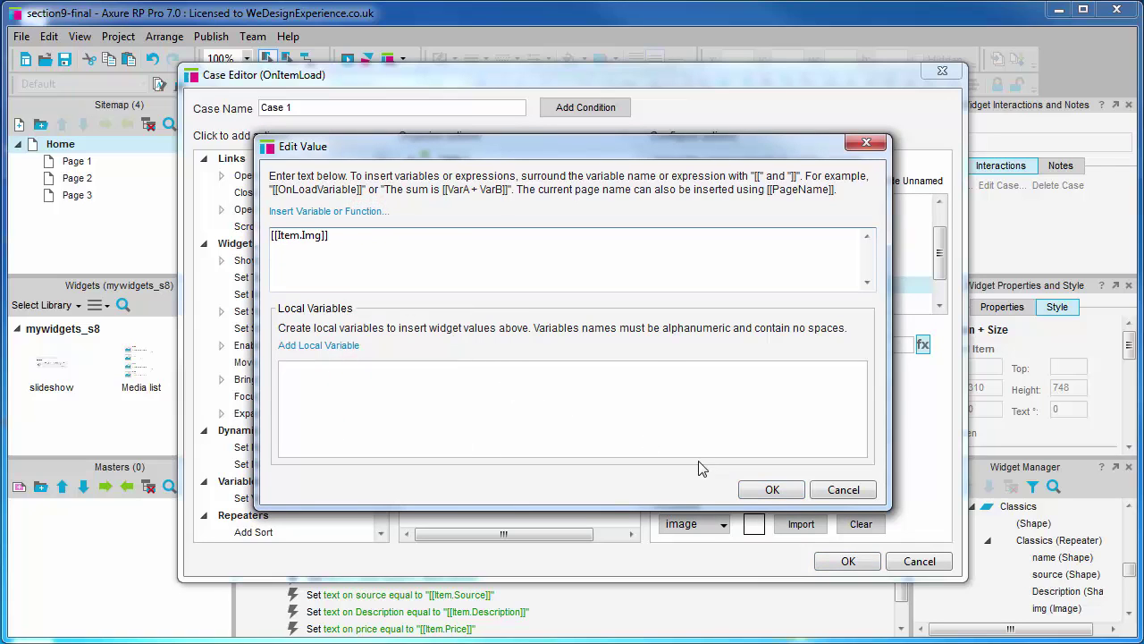
click(772, 490)
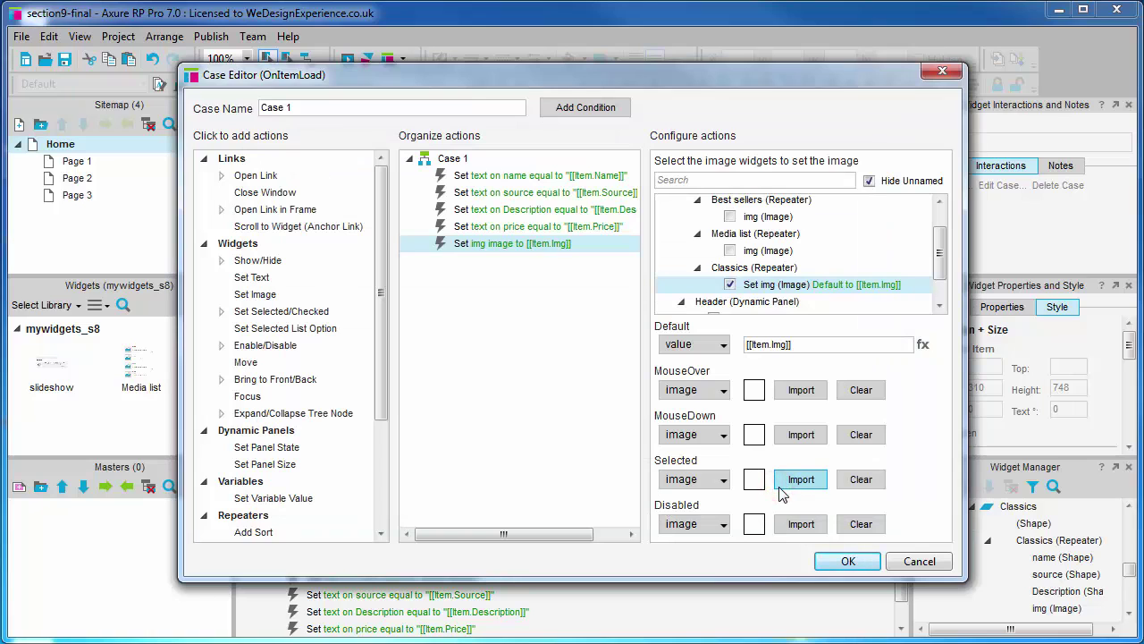
click(850, 562)
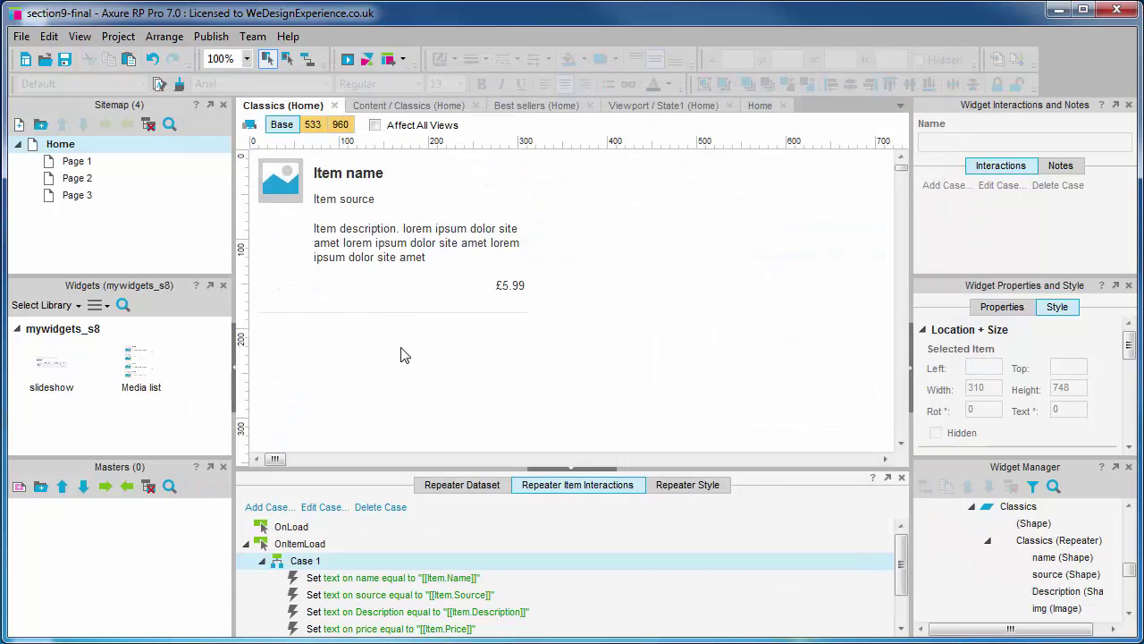
click(414, 105)
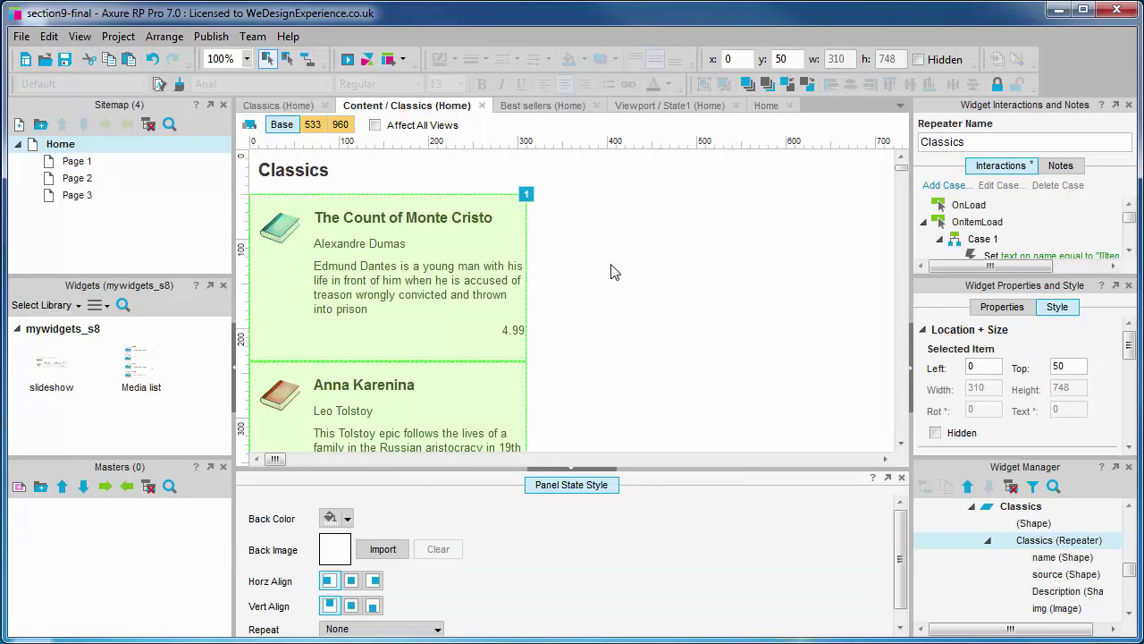
scroll(427, 240, down, 4)
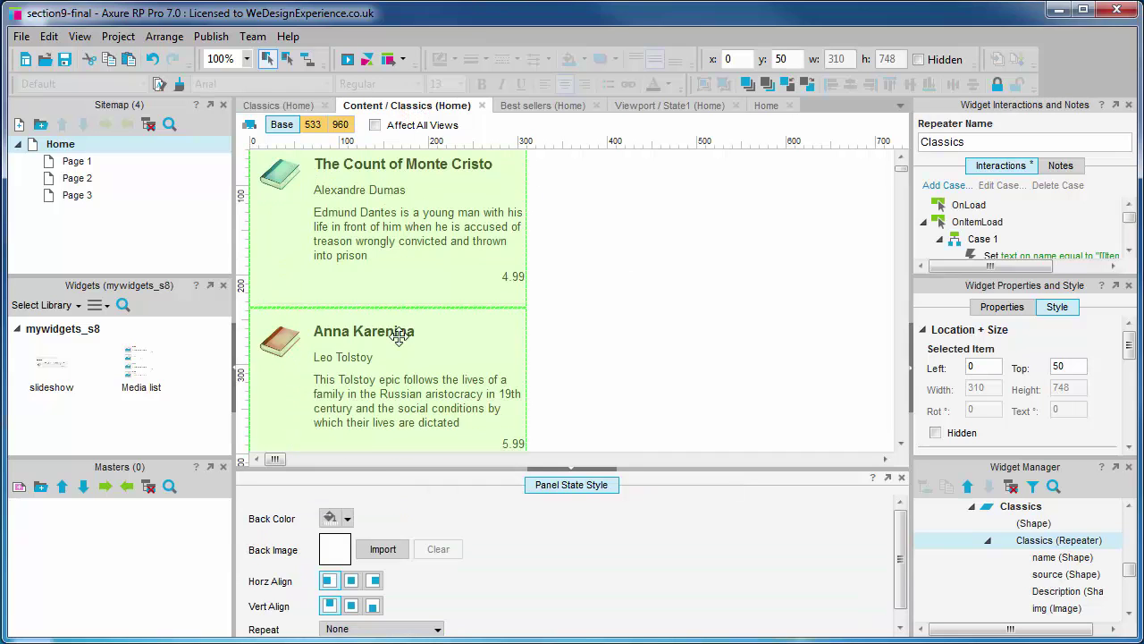
scroll(391, 359, up, 4)
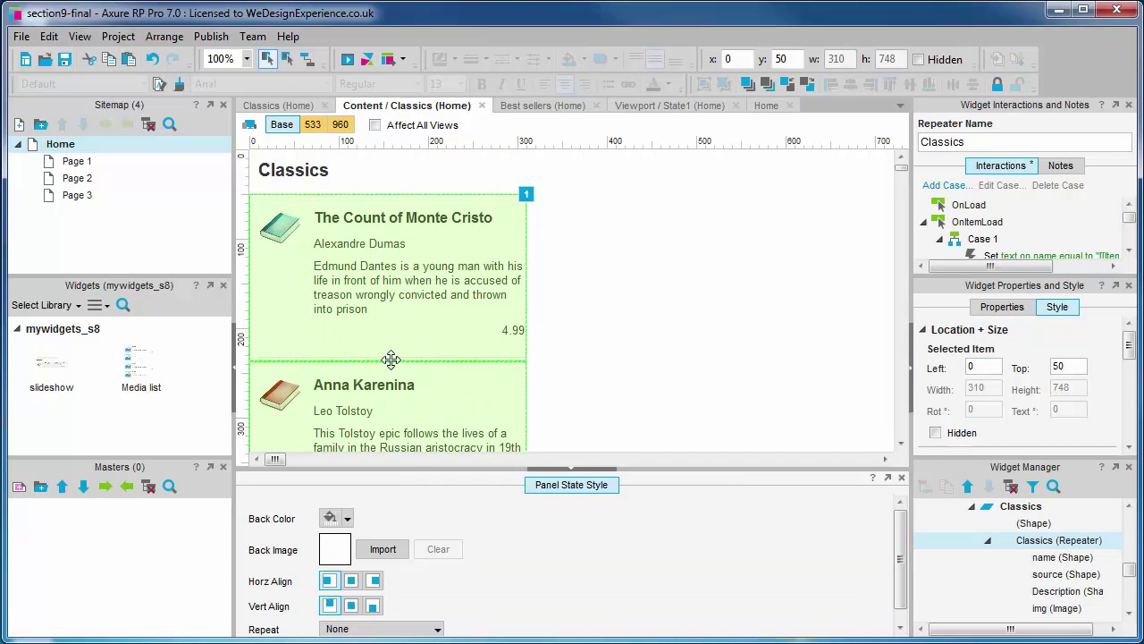
click(278, 105)
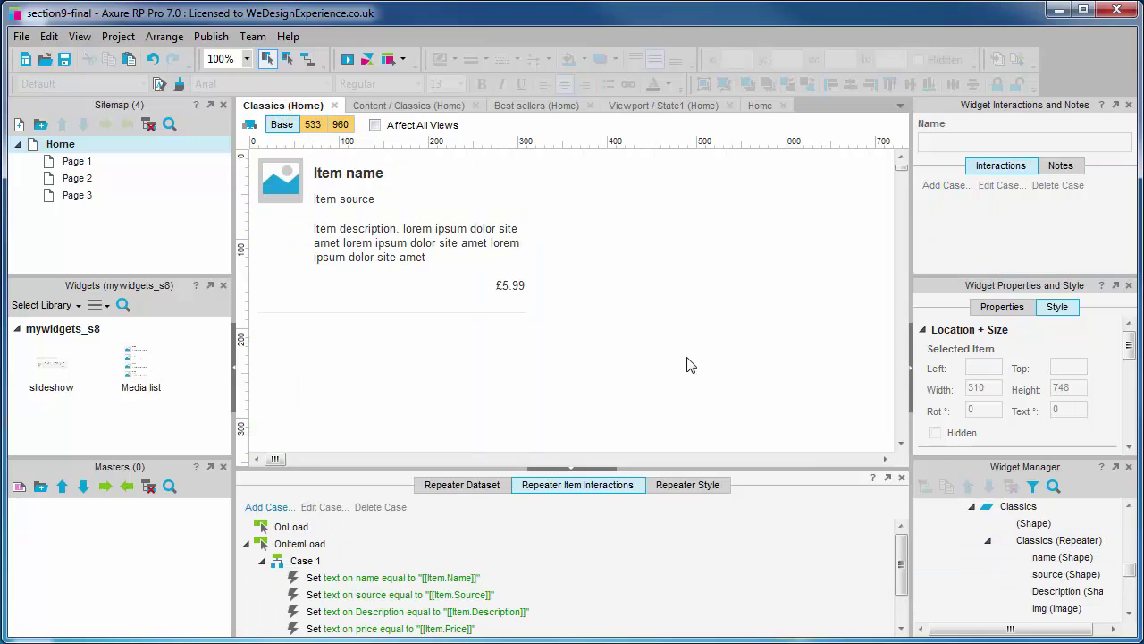